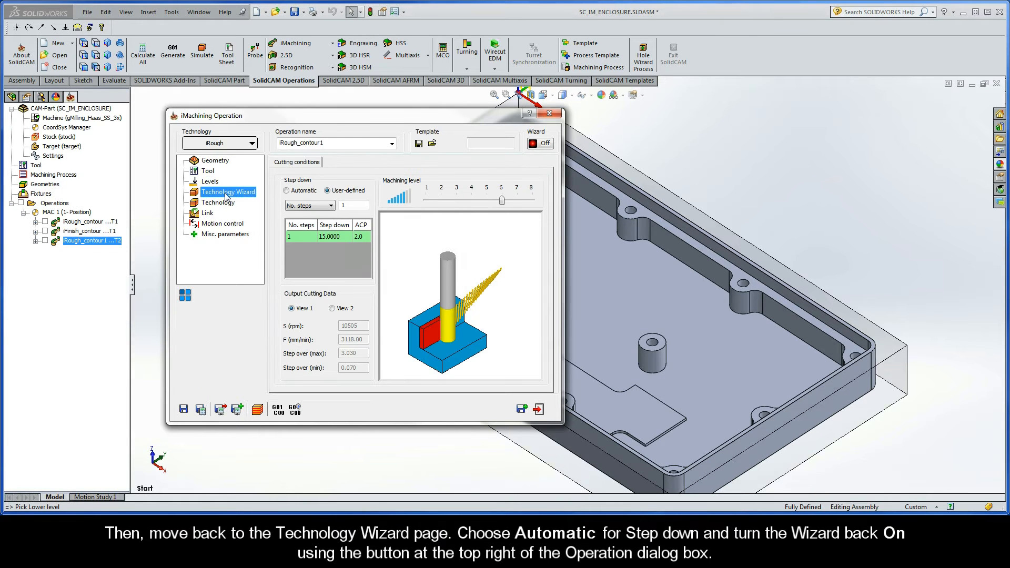
- Set the iRough operation's step down to Automatic and turn the Wizard back on
left_click(287, 191)
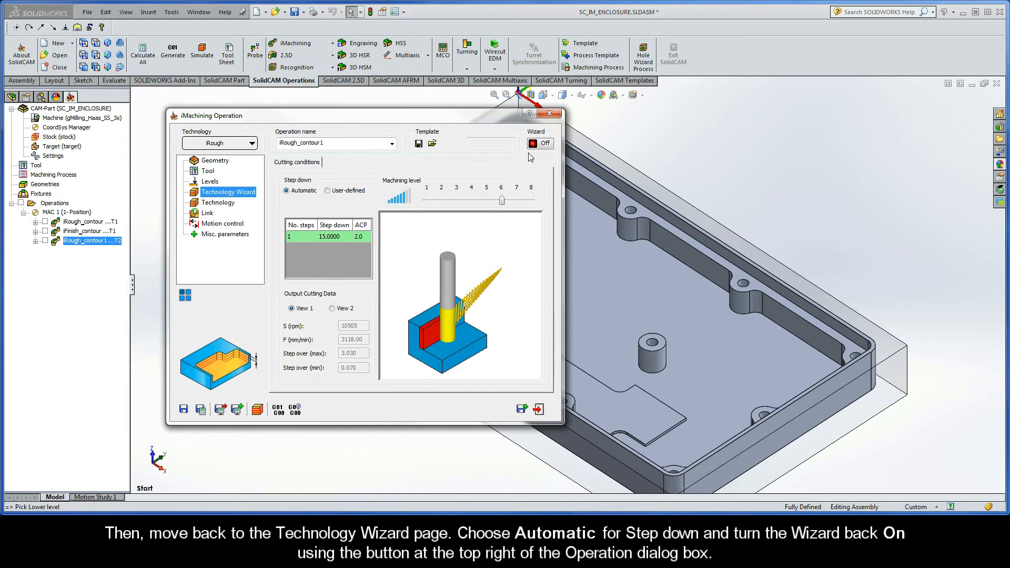
left_click(544, 148)
- Check the iRough operation's wall / island offset and its helical entry ramping angle
left_click(219, 203)
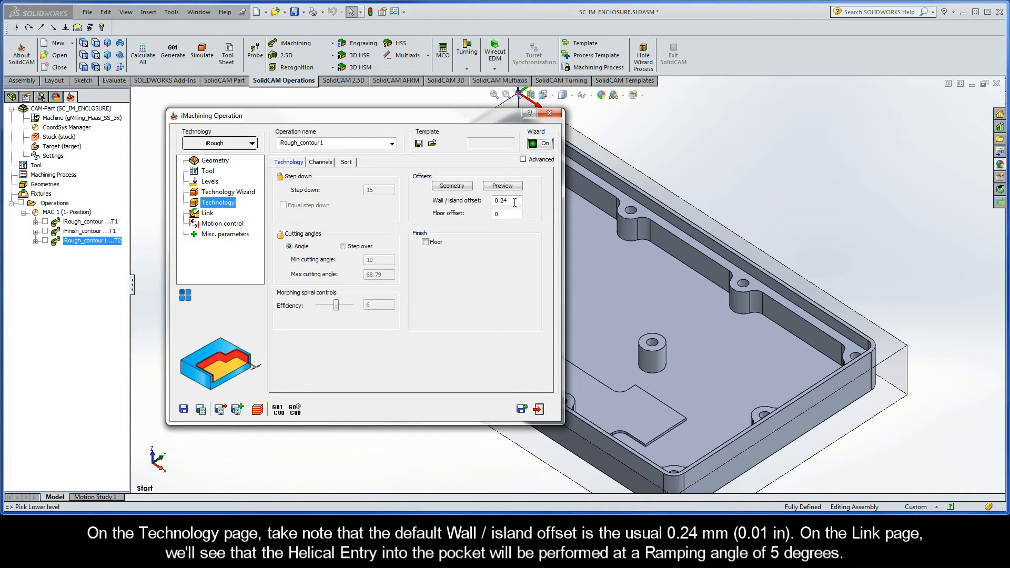
left_click_drag(507, 204, 484, 204)
left_click(209, 215)
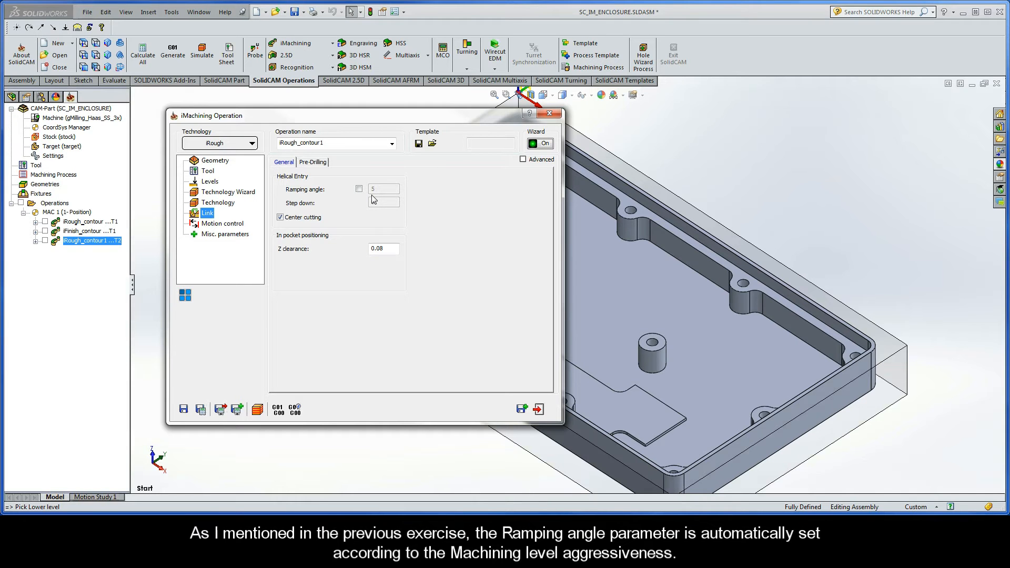
- Save and calculate the iRough operation, and play its tool path simulation through before exiting the simulation
left_click(201, 409)
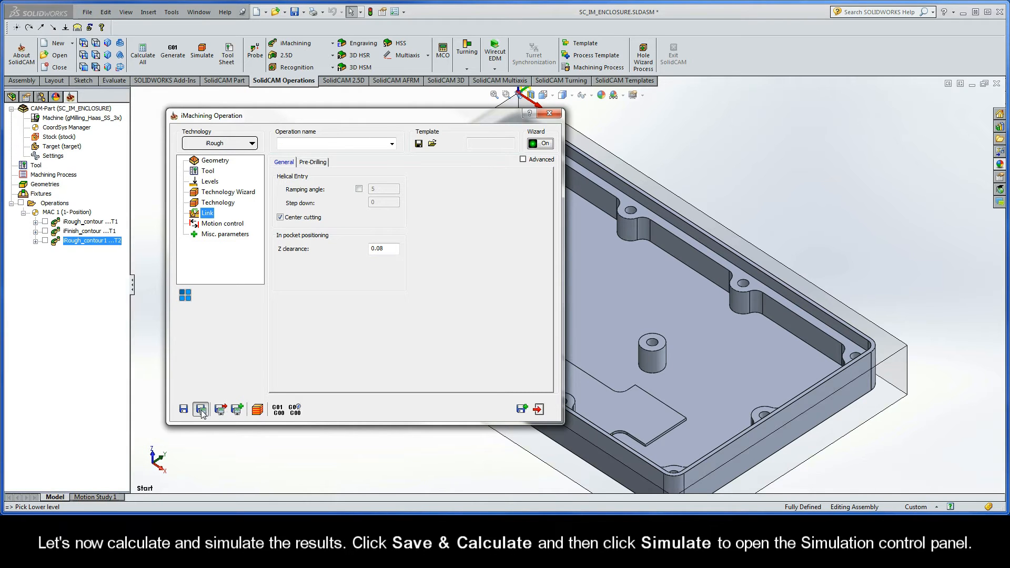
left_click(257, 410)
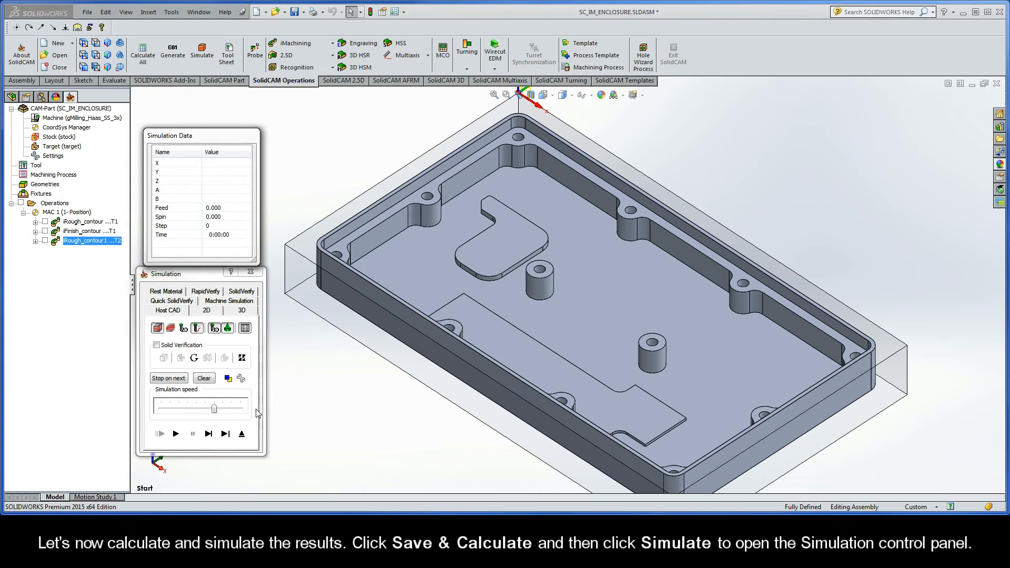
left_click(289, 348)
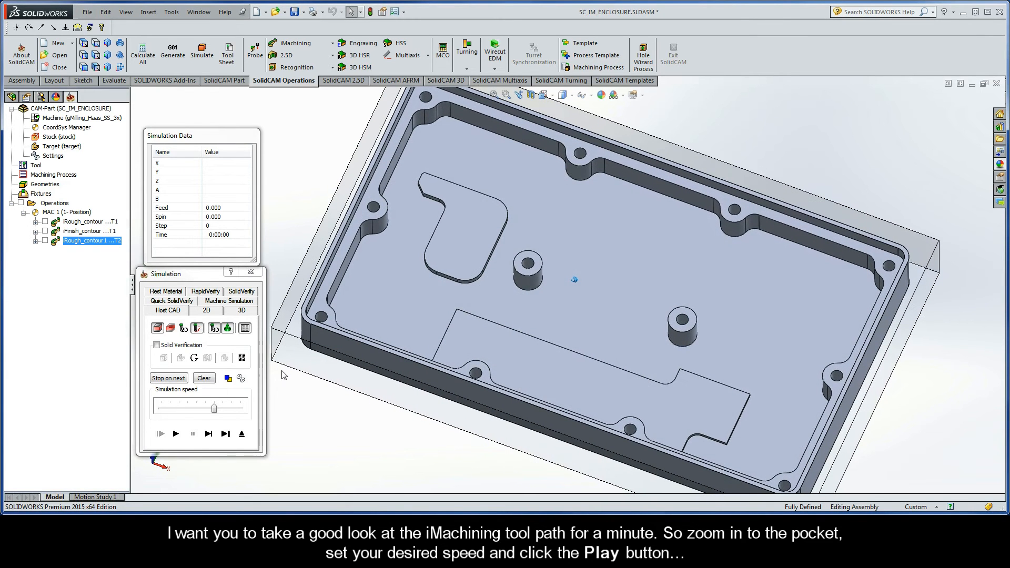
left_click(214, 408)
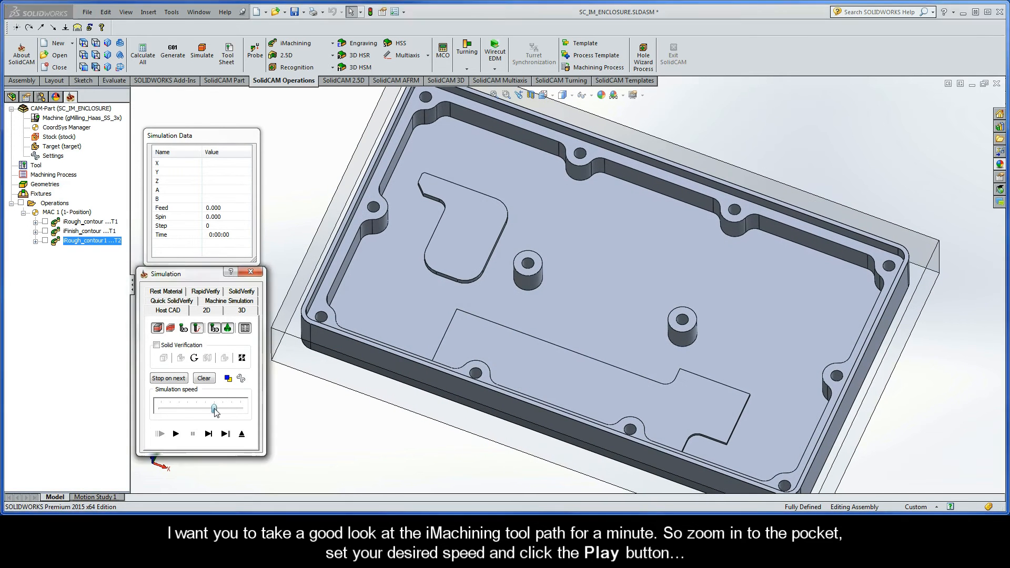
left_click(177, 435)
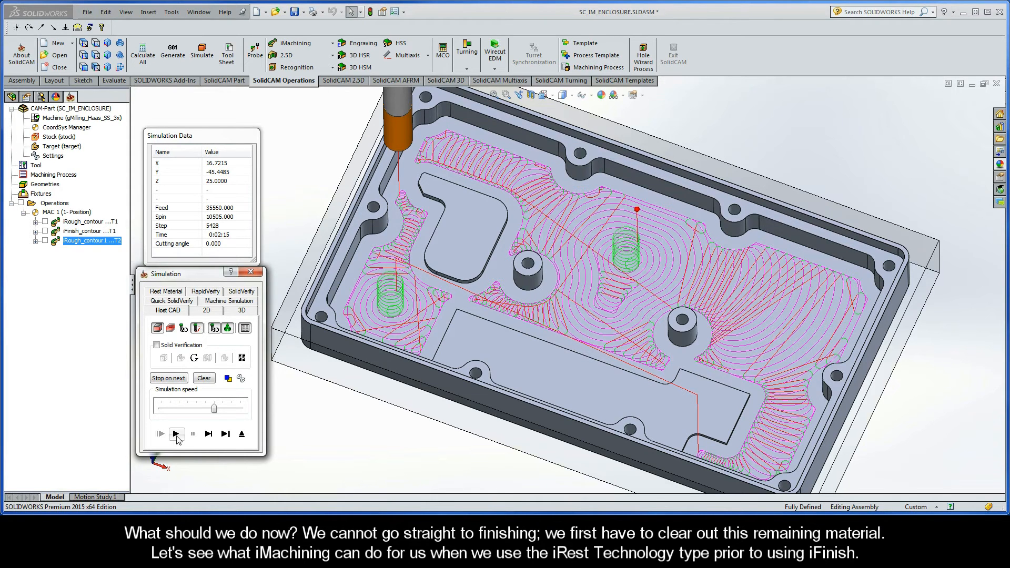
left_click(242, 435)
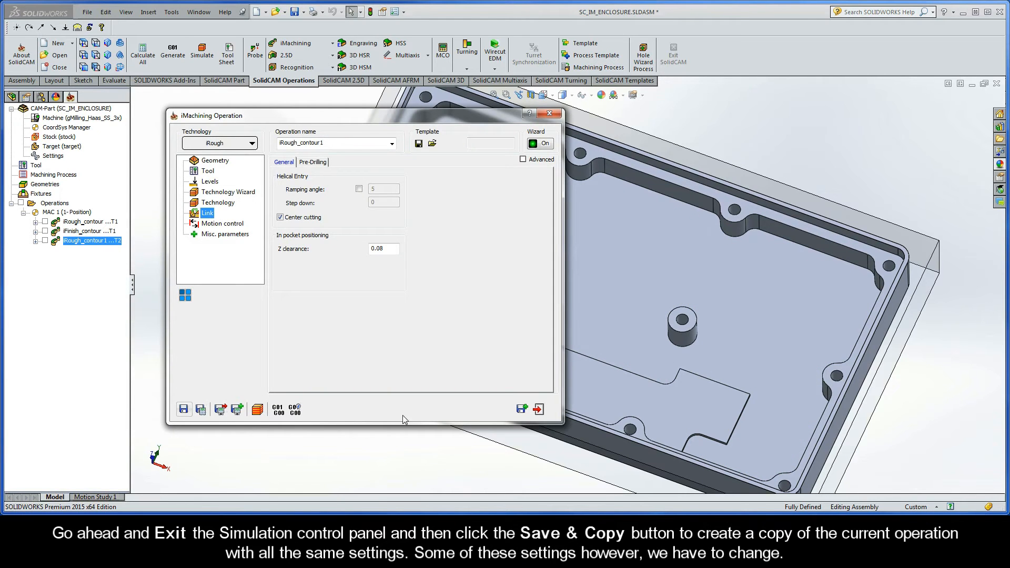
- Save and copy the iRough_contour1 operation, and change the copy's technology to iRest
left_click(521, 409)
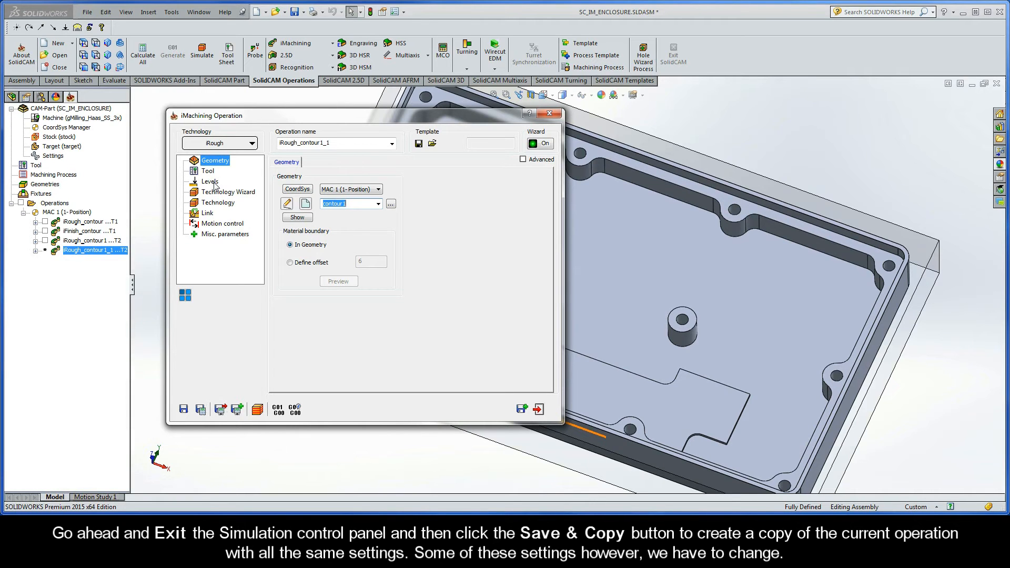
left_click(229, 147)
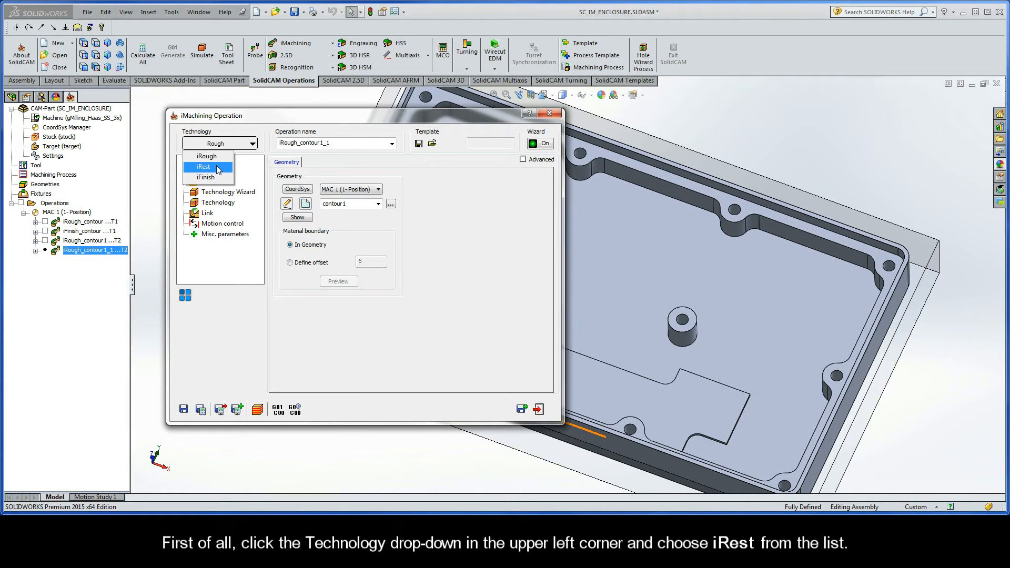
left_click(215, 167)
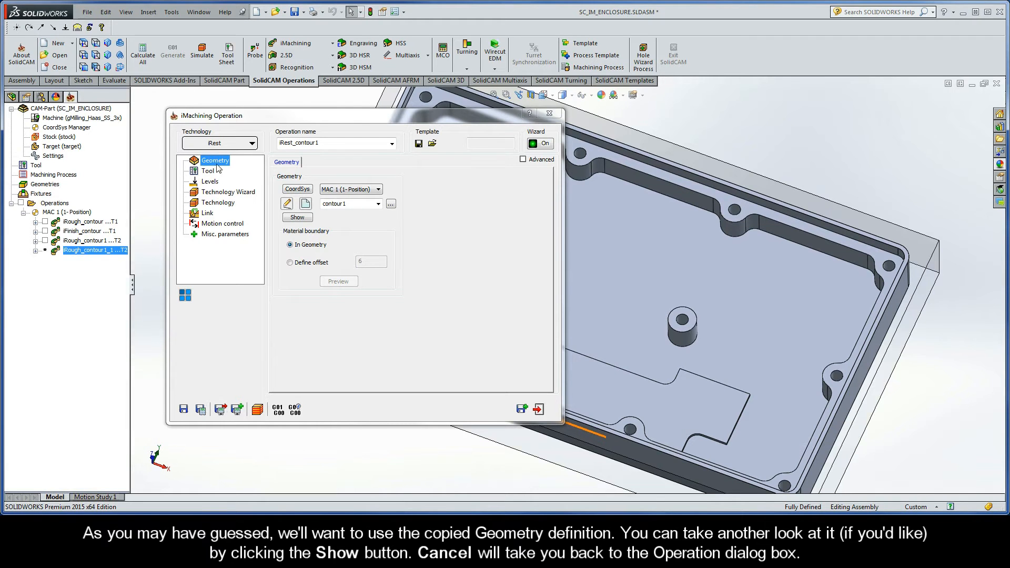
- Show the copied contour1 geometry on the model and return to the operation settings
left_click(297, 218)
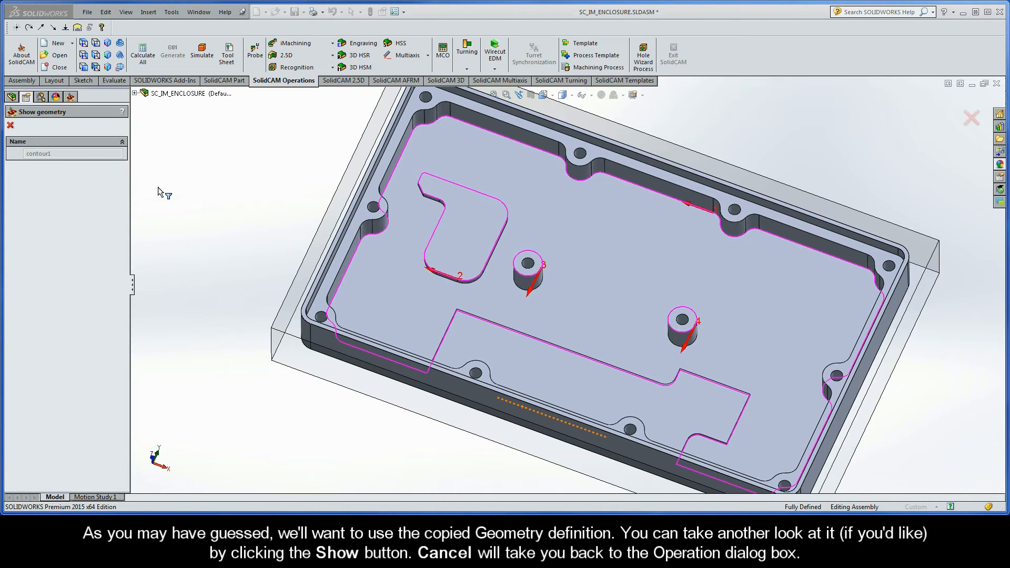
left_click(10, 125)
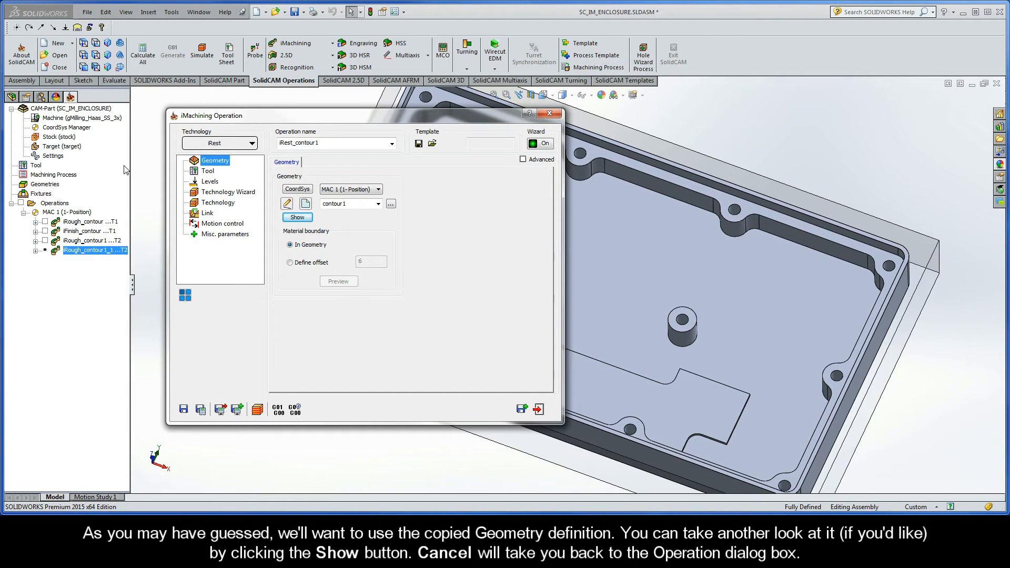
- Add a new END MILL to the part tool table for the iRest operation
left_click(208, 171)
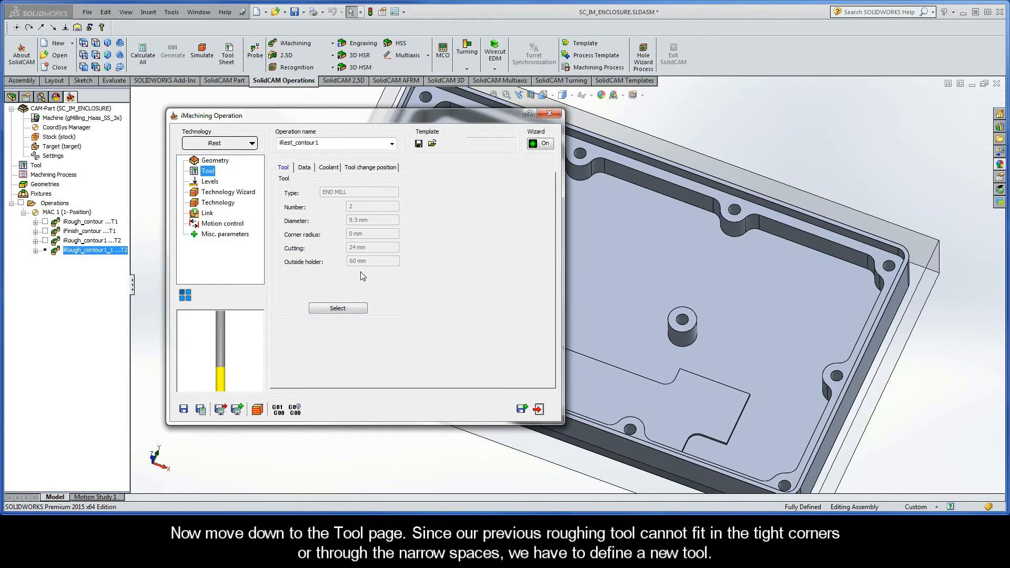
left_click(337, 309)
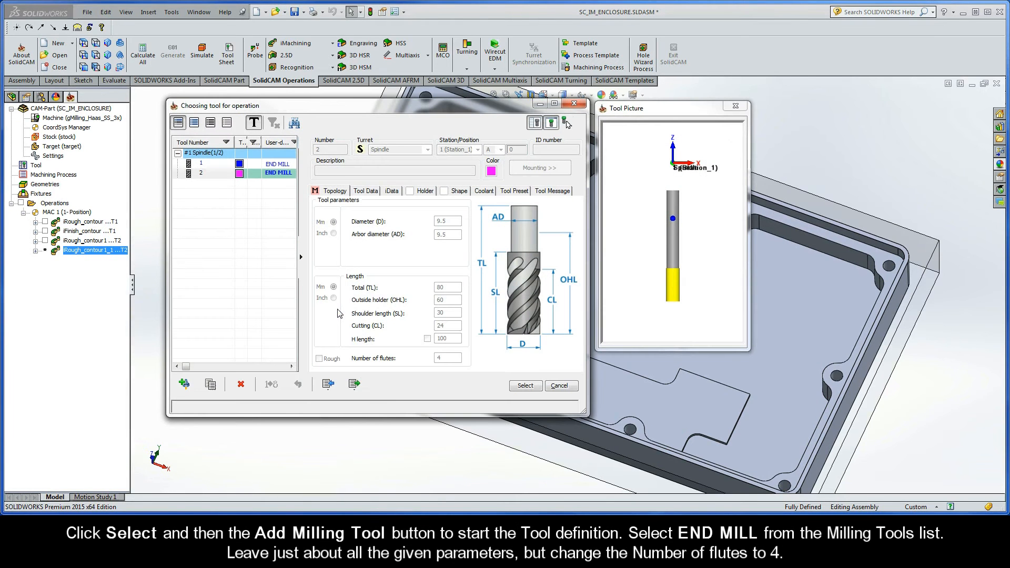
left_click(190, 380)
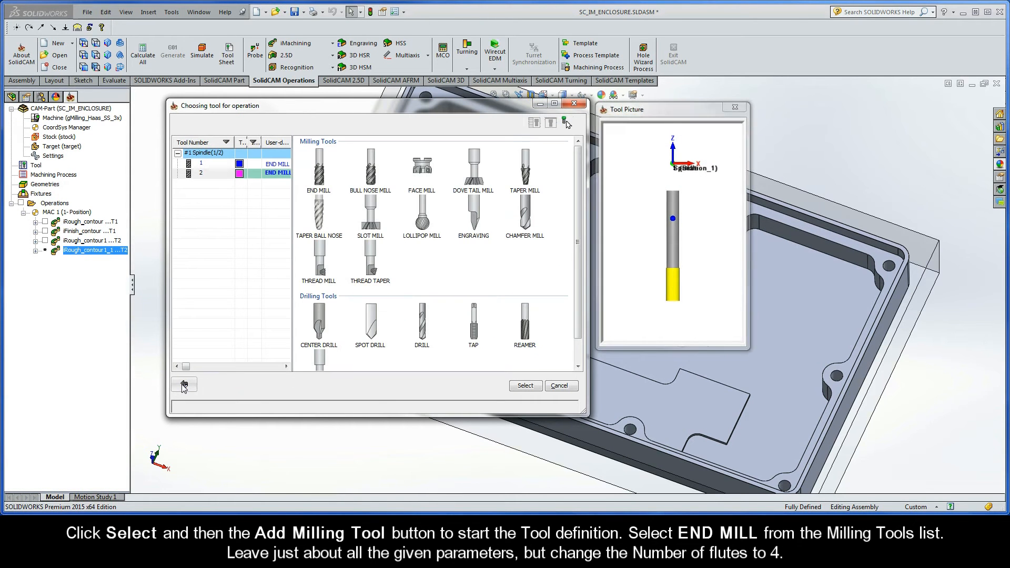
left_click(318, 171)
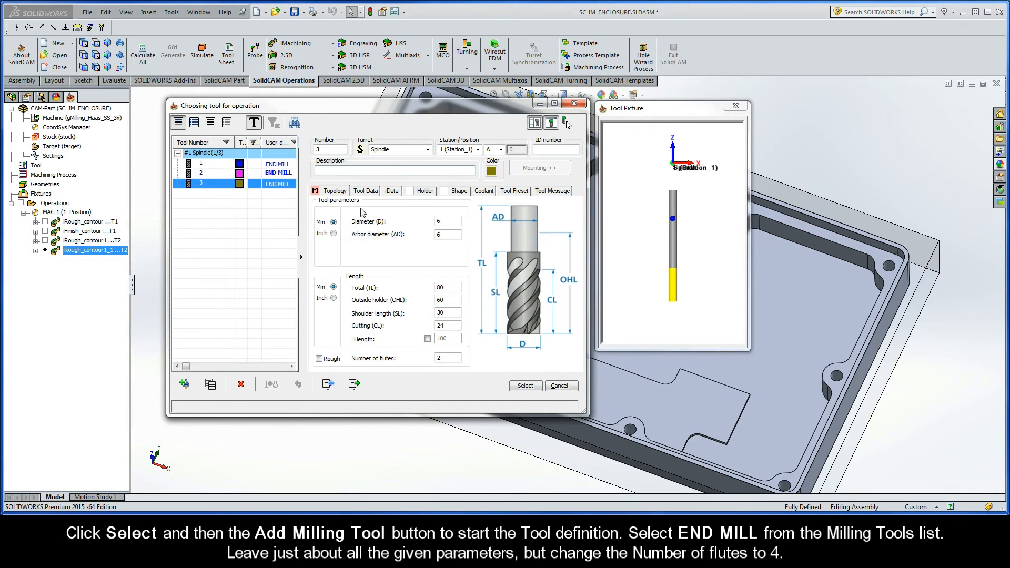
- Set the new 6 mm end mill's number of flutes to 4 and choose it for the operation
double_click(447, 220)
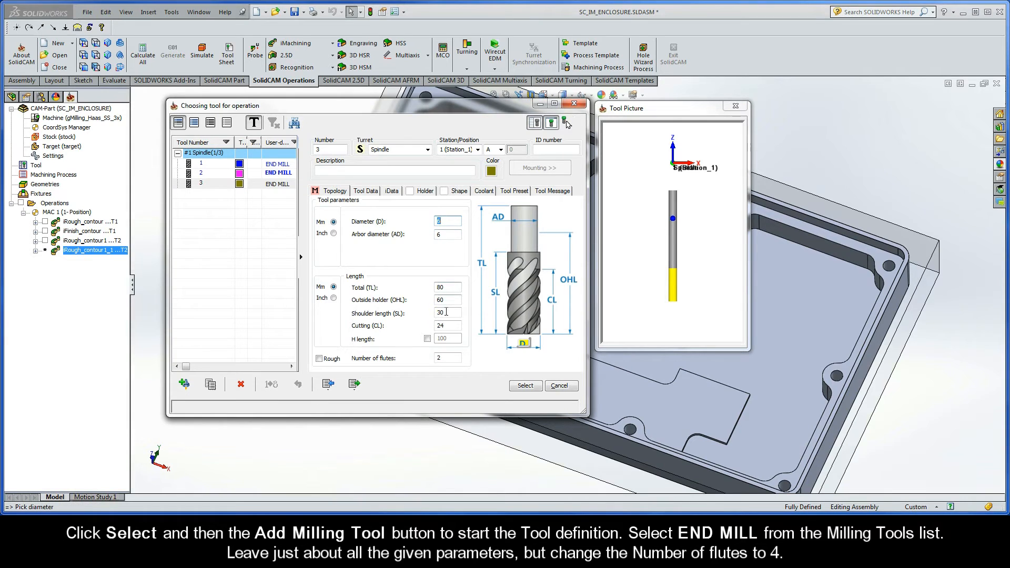
left_click(443, 358)
type("4")
key("BackSpace")
key("BackSpace")
type("4")
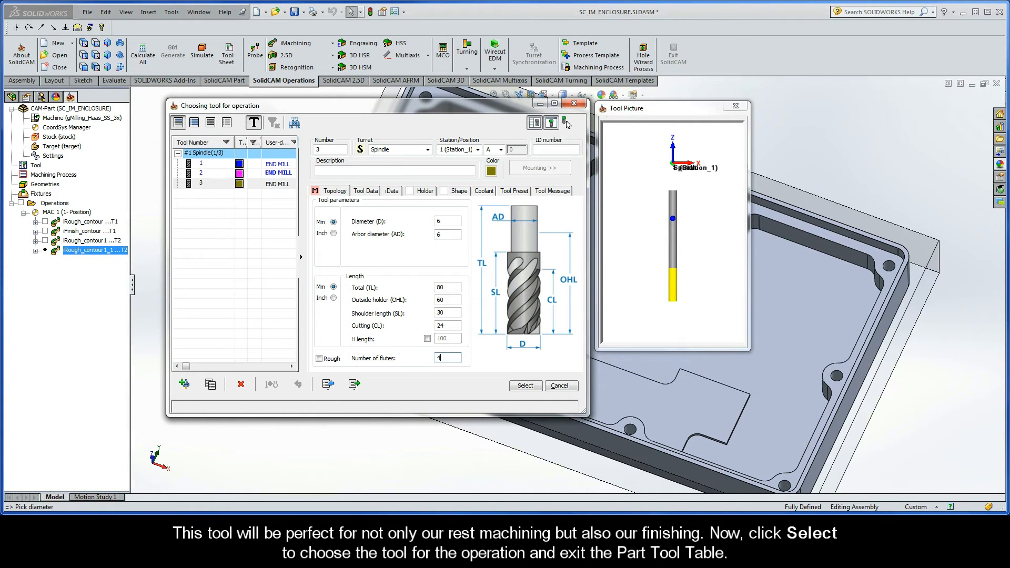
left_click(525, 386)
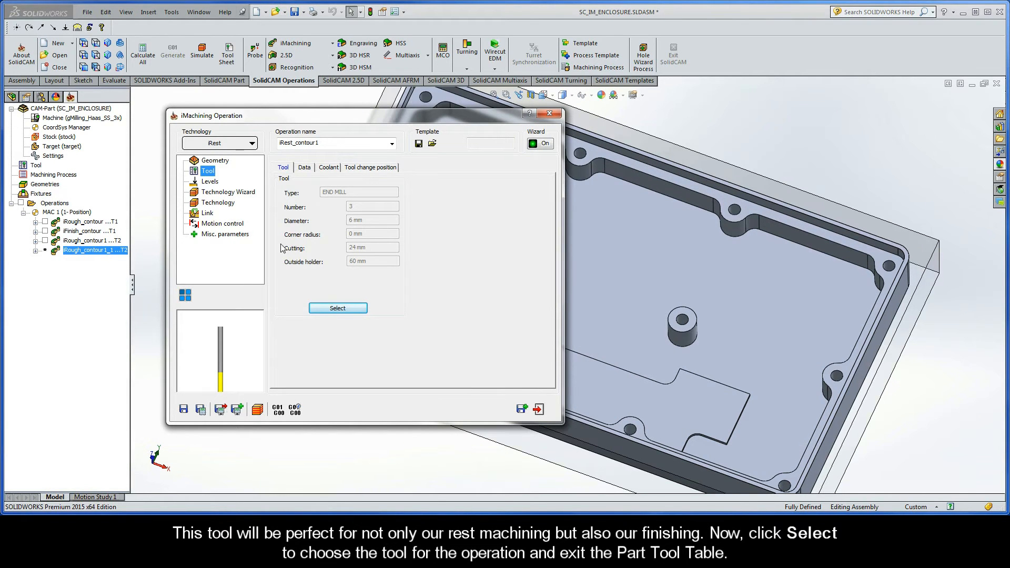
- Review the iRest operation's milling levels, cutting conditions, technology settings and iRest data
left_click(211, 181)
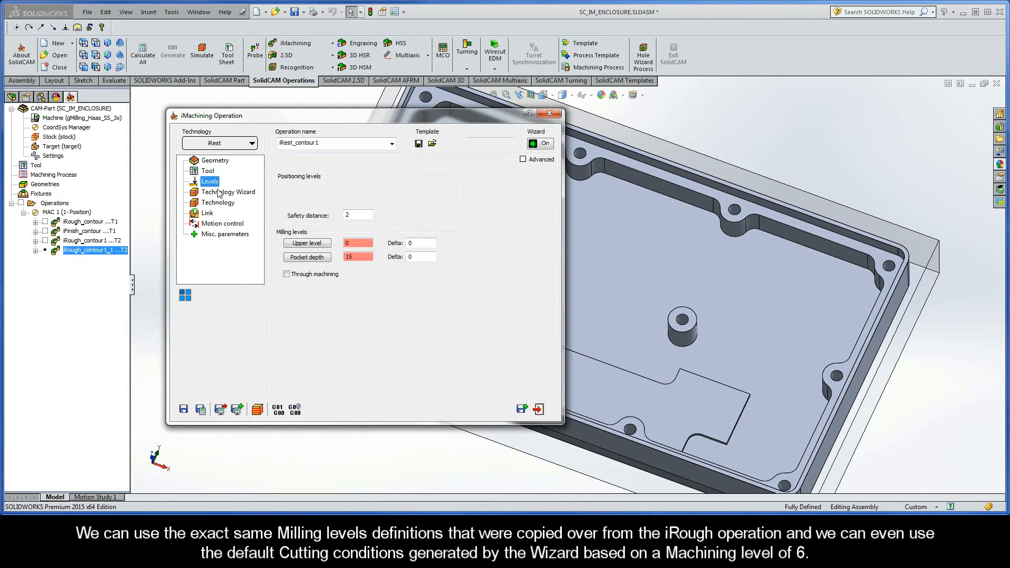
left_click(225, 197)
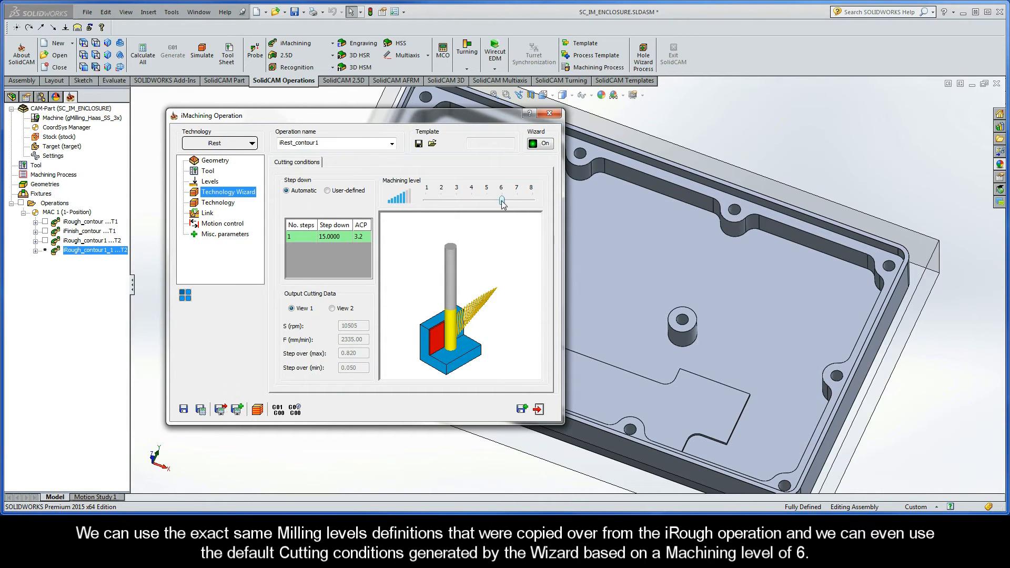
left_click(220, 204)
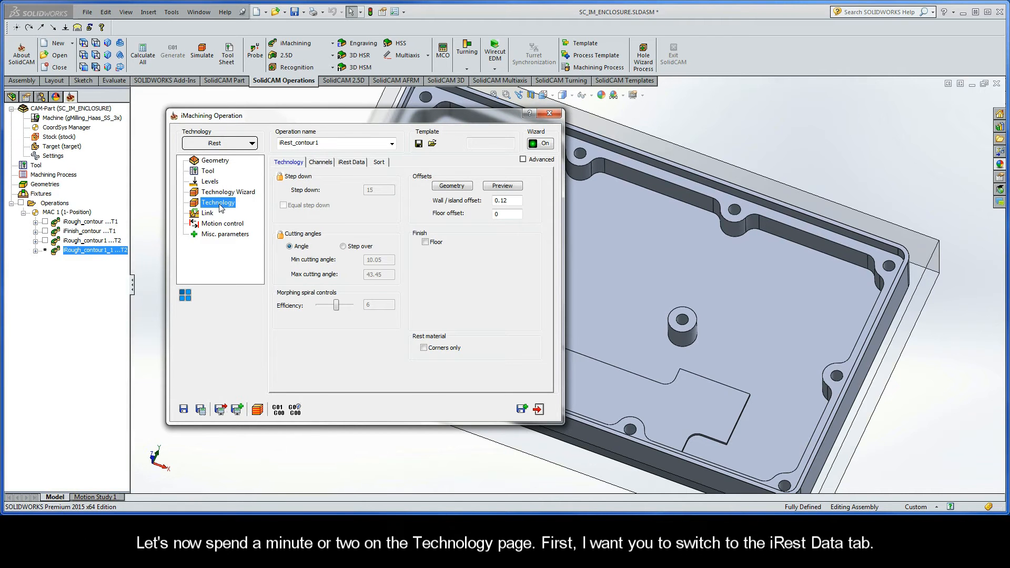
left_click(351, 162)
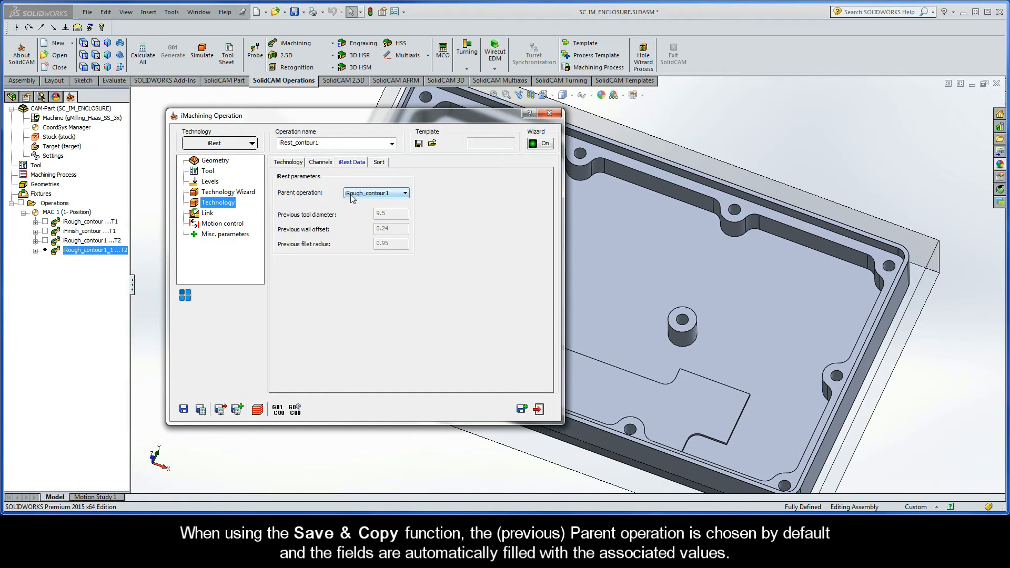
- Try User-defined as the iRest parent operation, look over its editable fields, and restore iRough_contour1
left_click(392, 195)
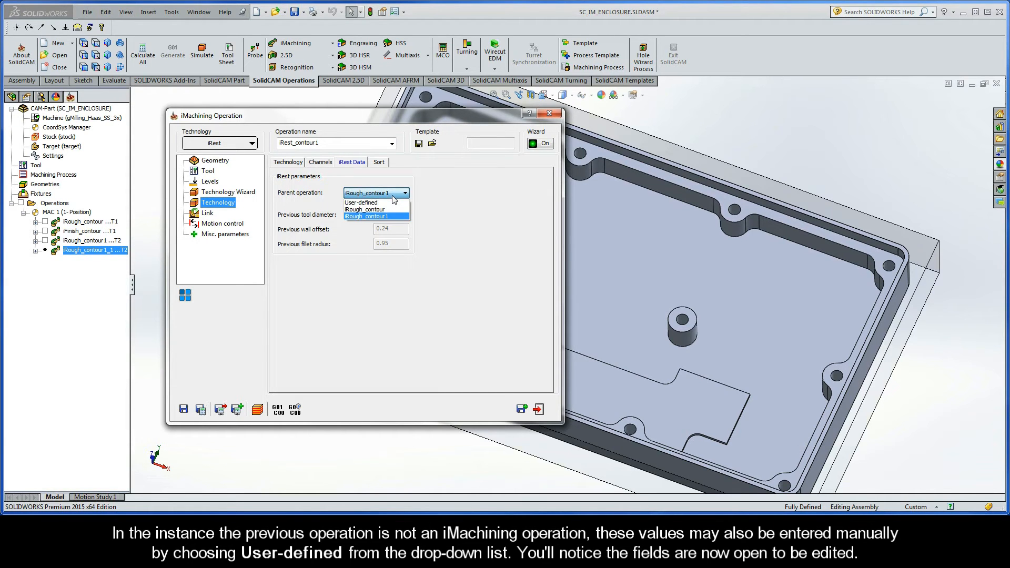
left_click(383, 203)
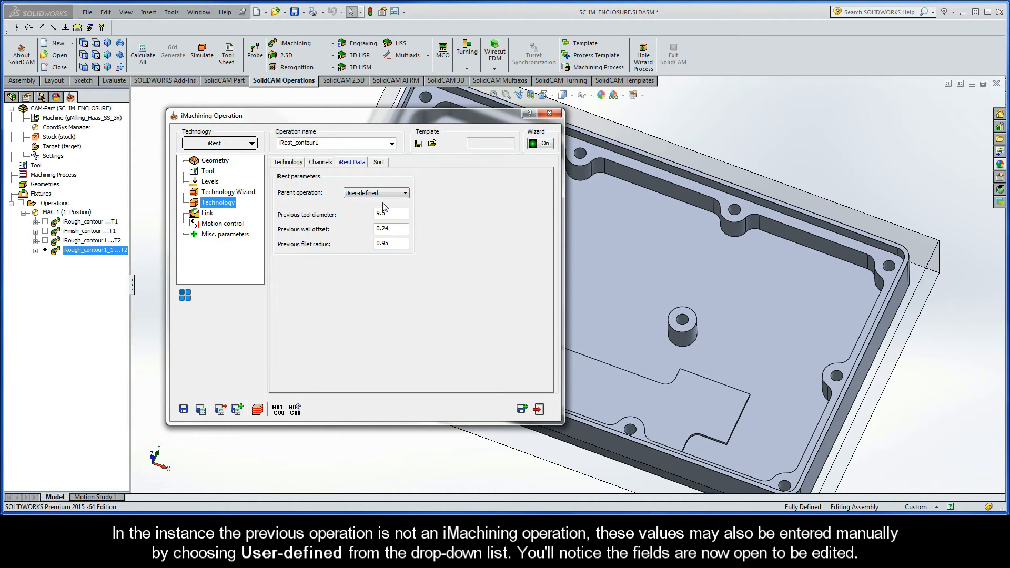
double_click(396, 211)
double_click(392, 228)
left_click(394, 244)
double_click(394, 245)
left_click(387, 194)
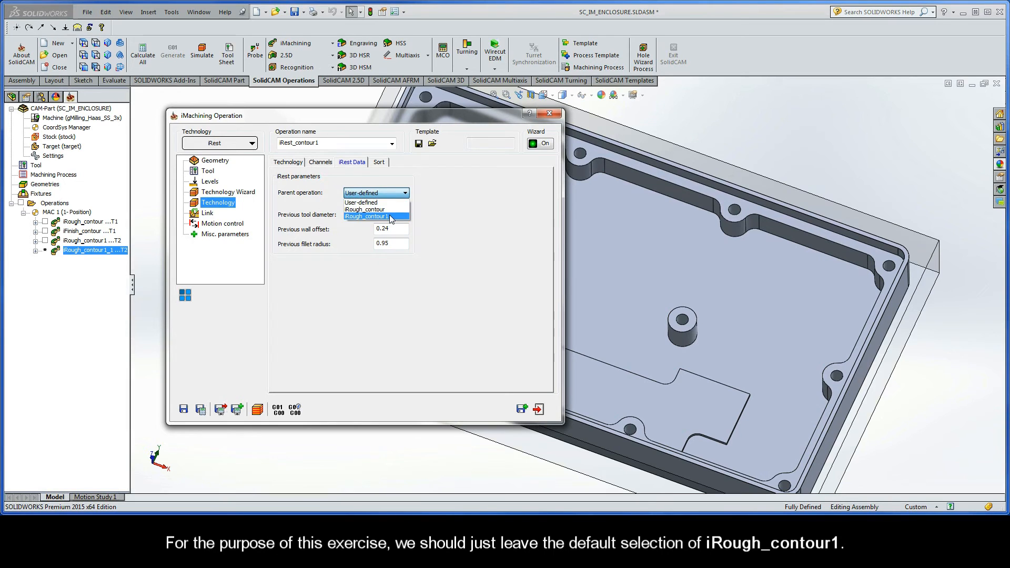
left_click(390, 217)
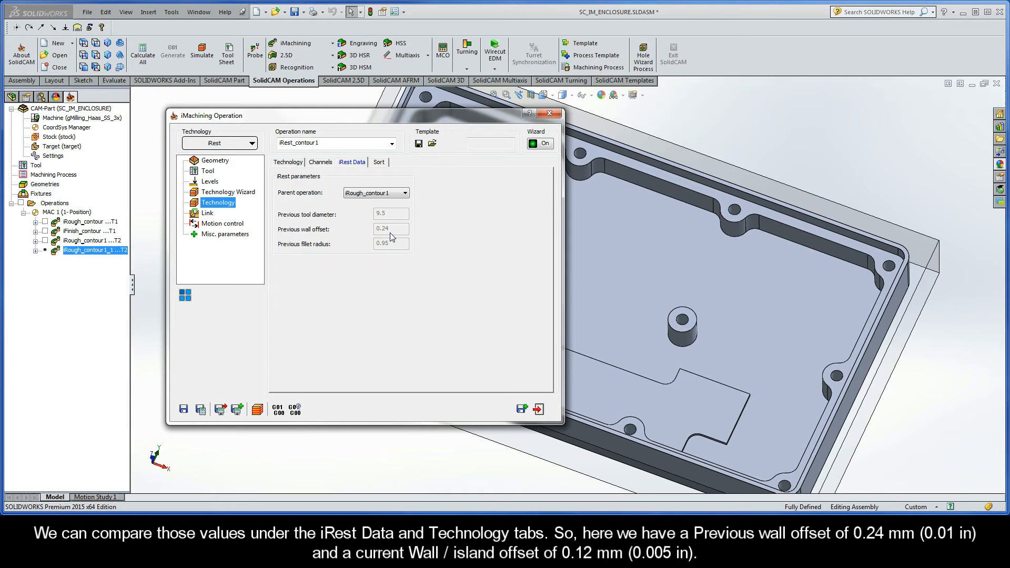
- Check the iRest operation's wall / island offset for comparison with the previous wall offset
left_click(289, 163)
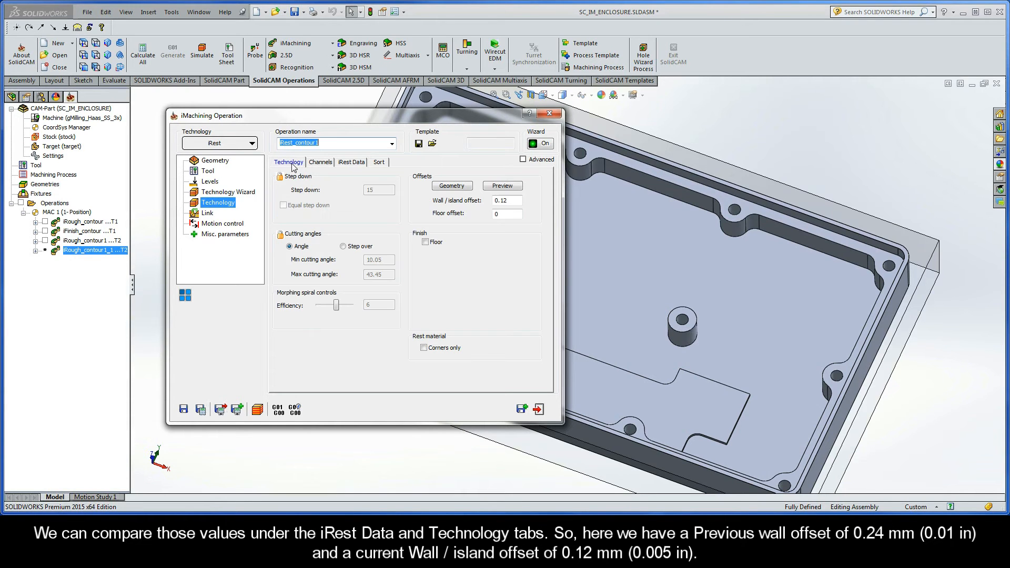
left_click(492, 201)
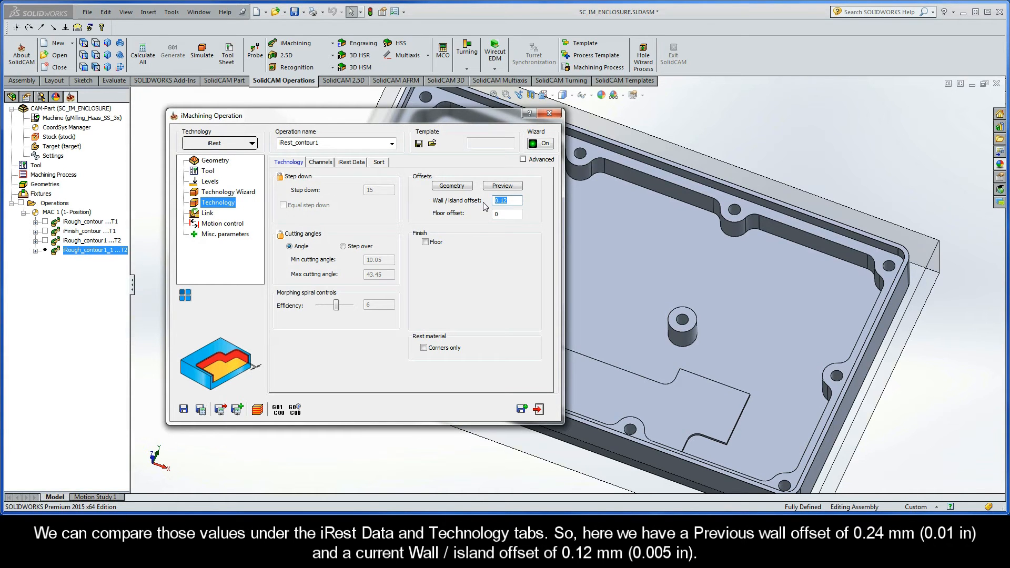
- Save and calculate the iRest operation, and simulate its tool path at a slower speed before exiting the simulation
left_click(201, 410)
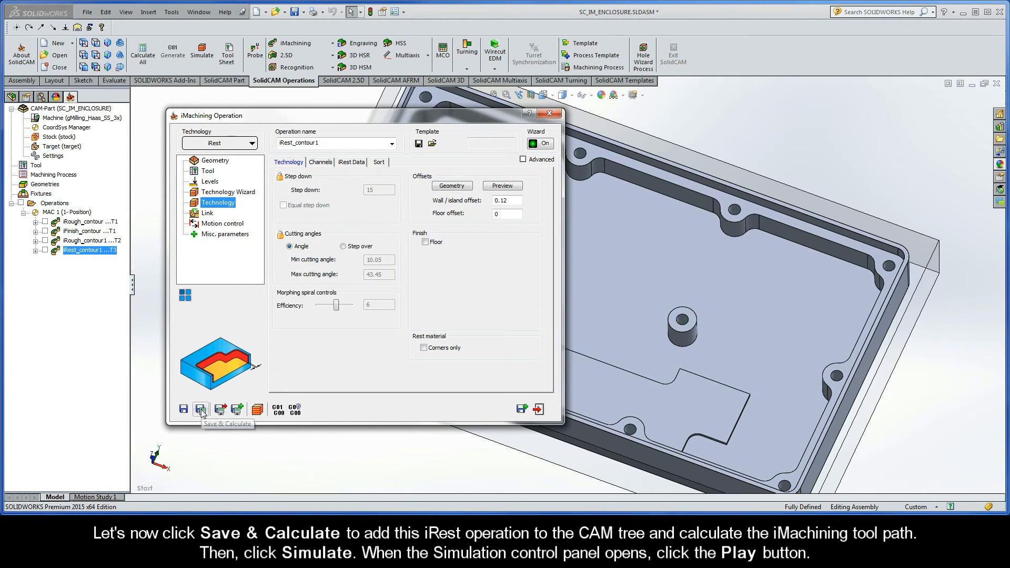
left_click(257, 411)
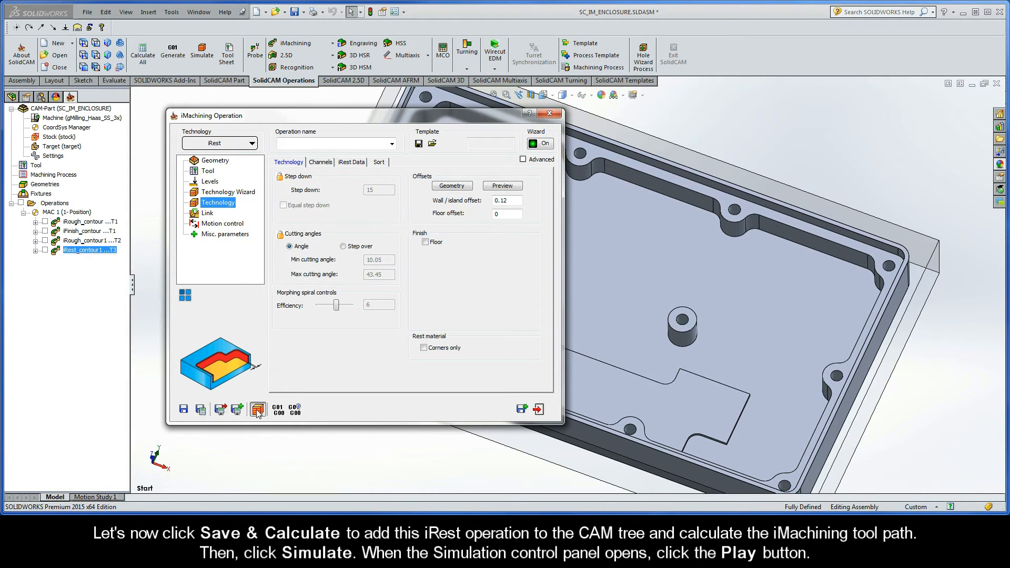
left_click_drag(215, 410, 197, 409)
left_click(176, 435)
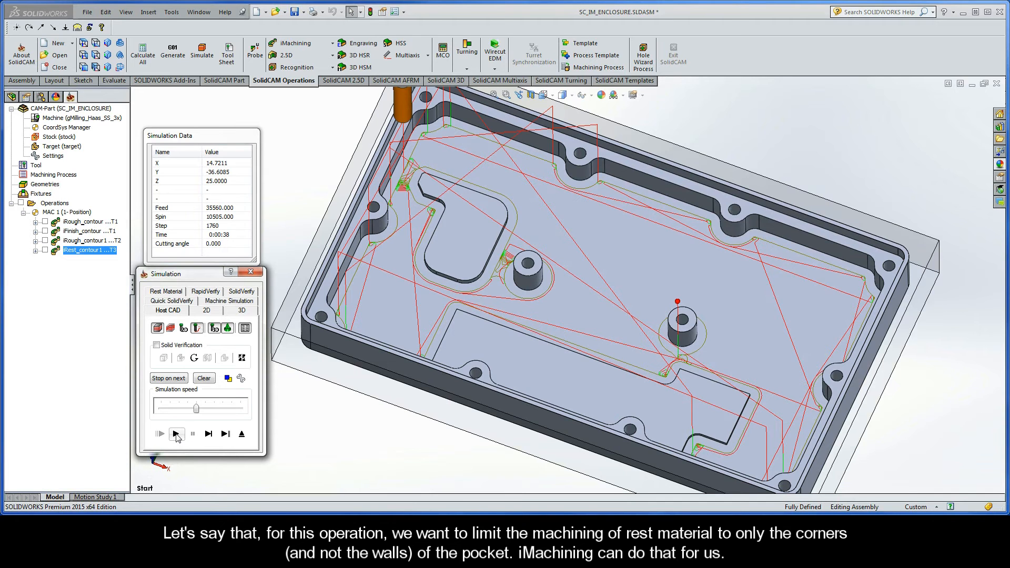
left_click(242, 434)
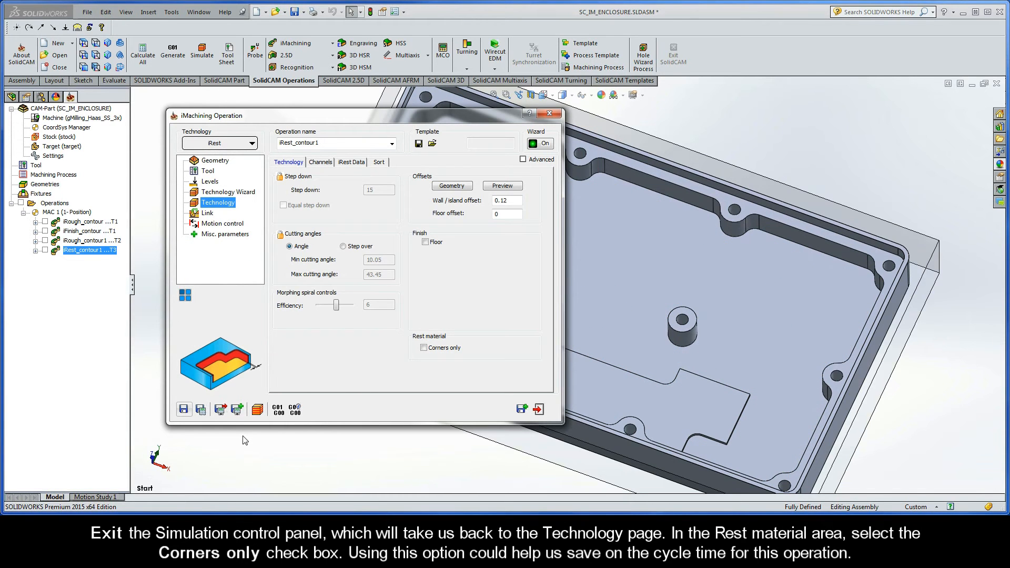
- Restrict the iRest operation's rest material to corners only, and simulate the recalculated tool path at a faster speed
left_click(425, 349)
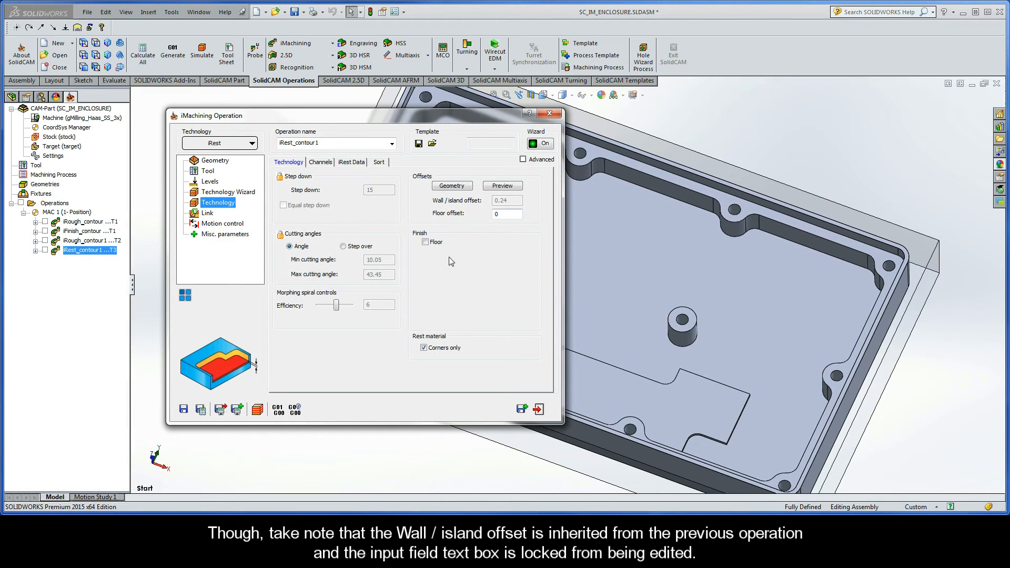
left_click(201, 410)
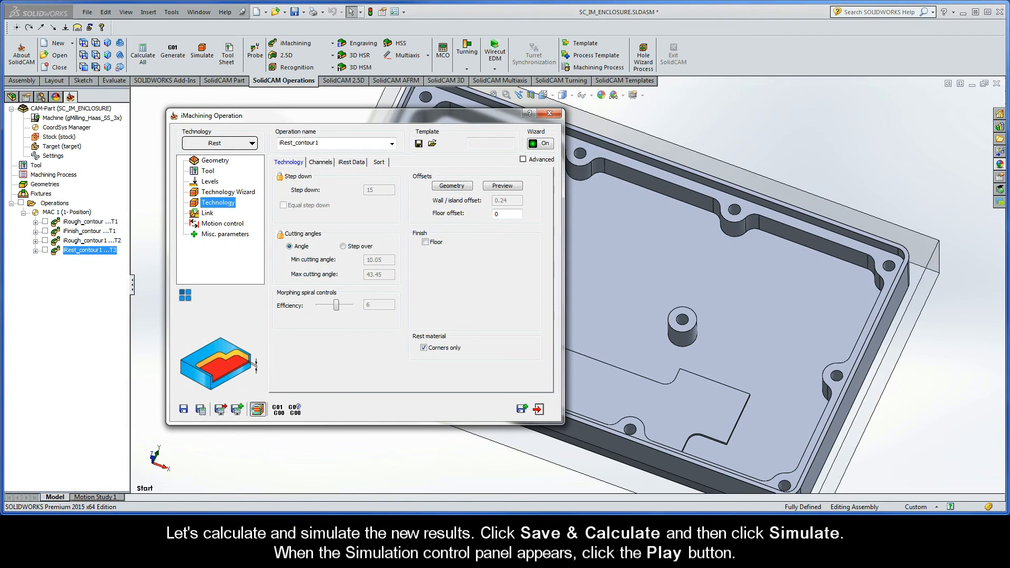
left_click(257, 410)
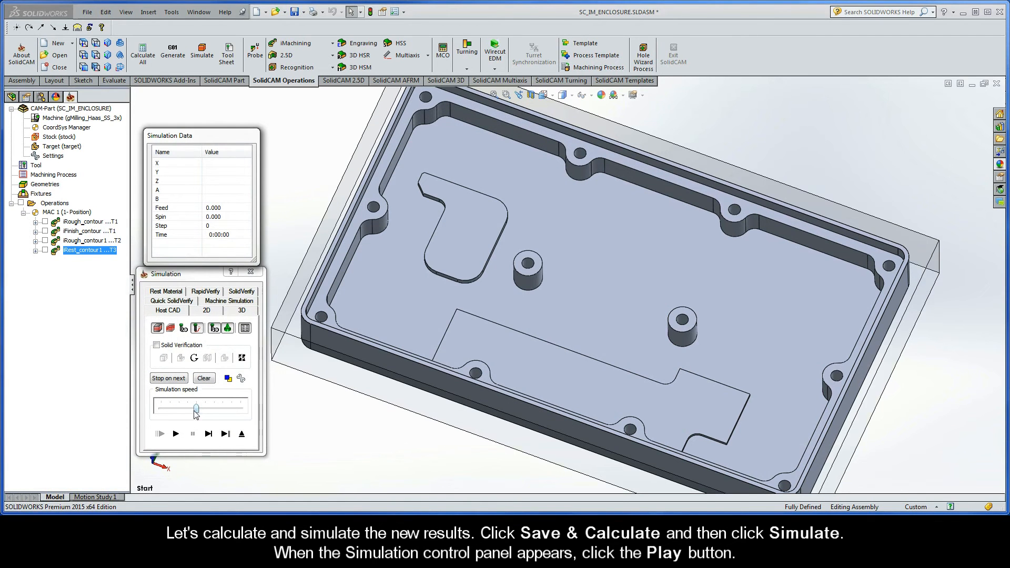
left_click(179, 434)
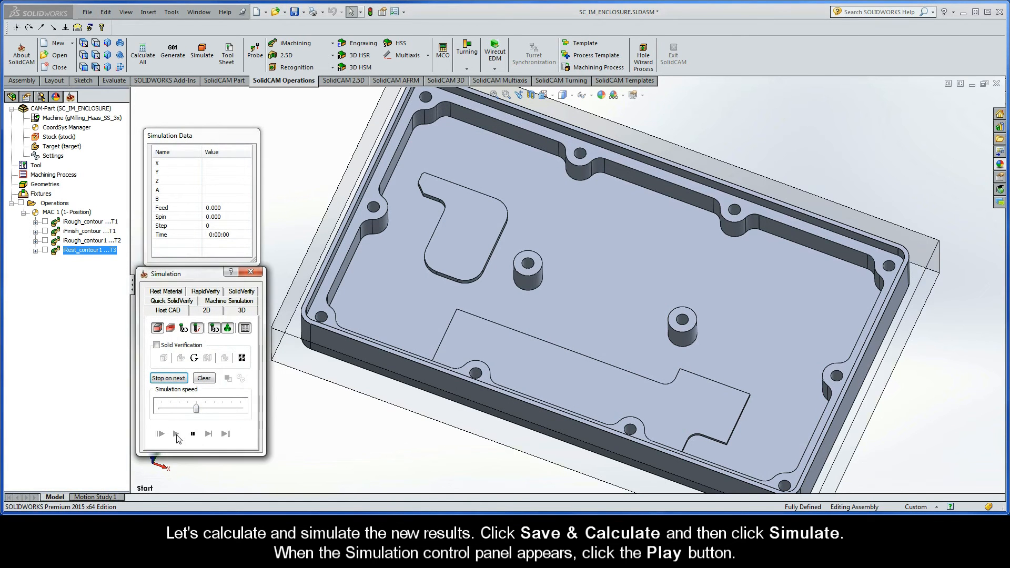
left_click_drag(196, 408, 214, 409)
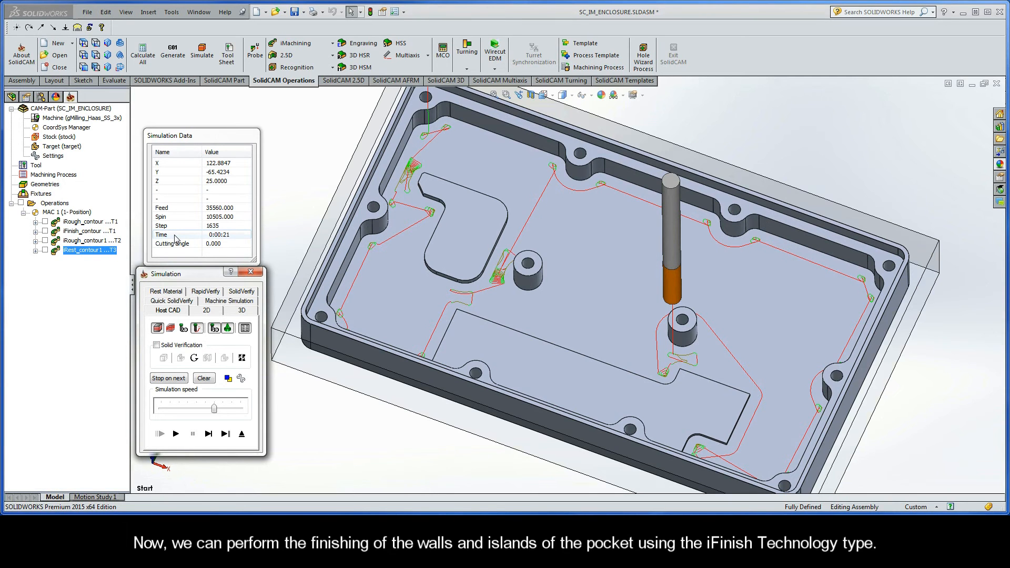
left_click(240, 433)
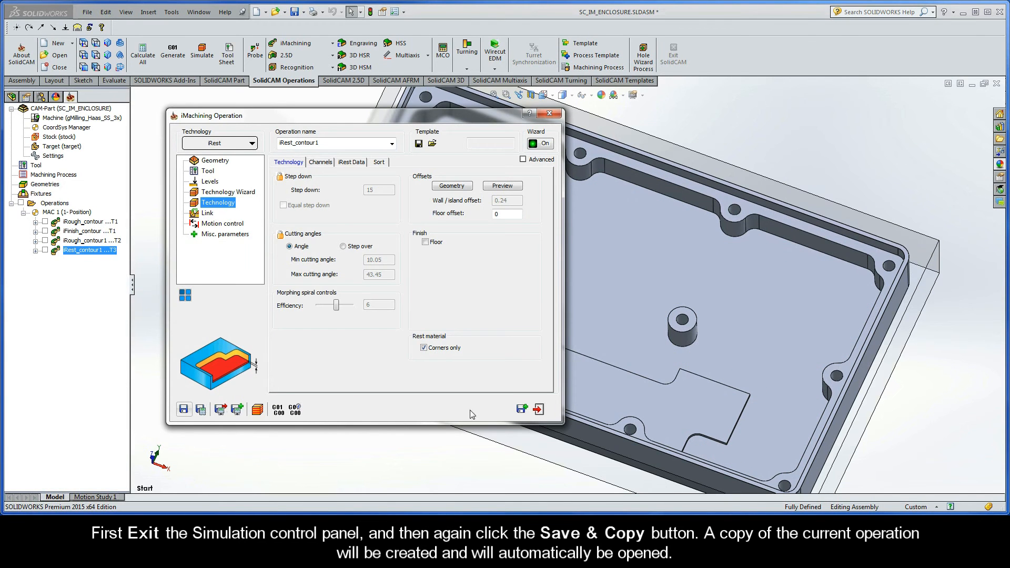
- Save and copy the iRest operation, and change the copy's technology type to iFinish
left_click(522, 409)
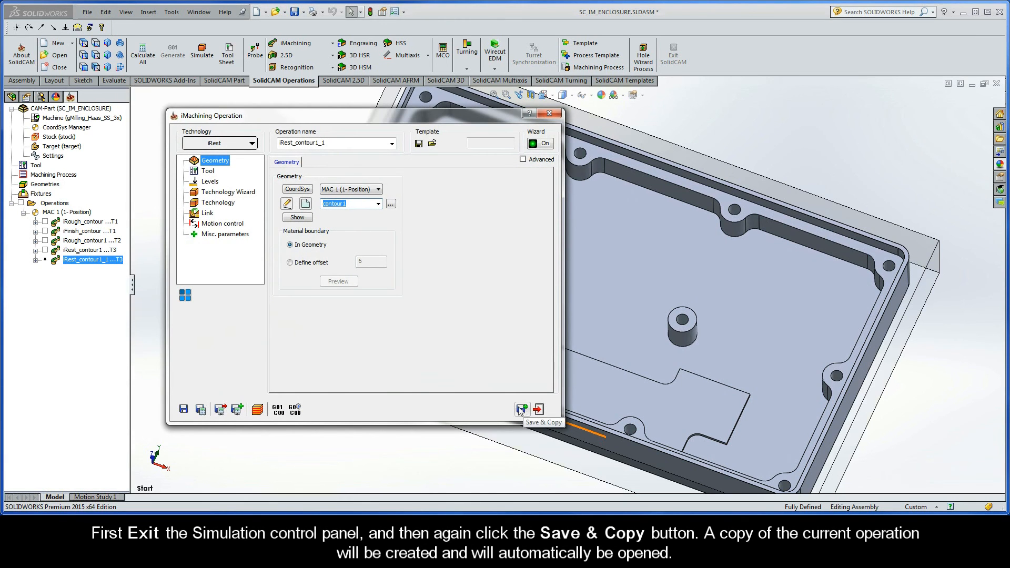
left_click(227, 144)
left_click(217, 177)
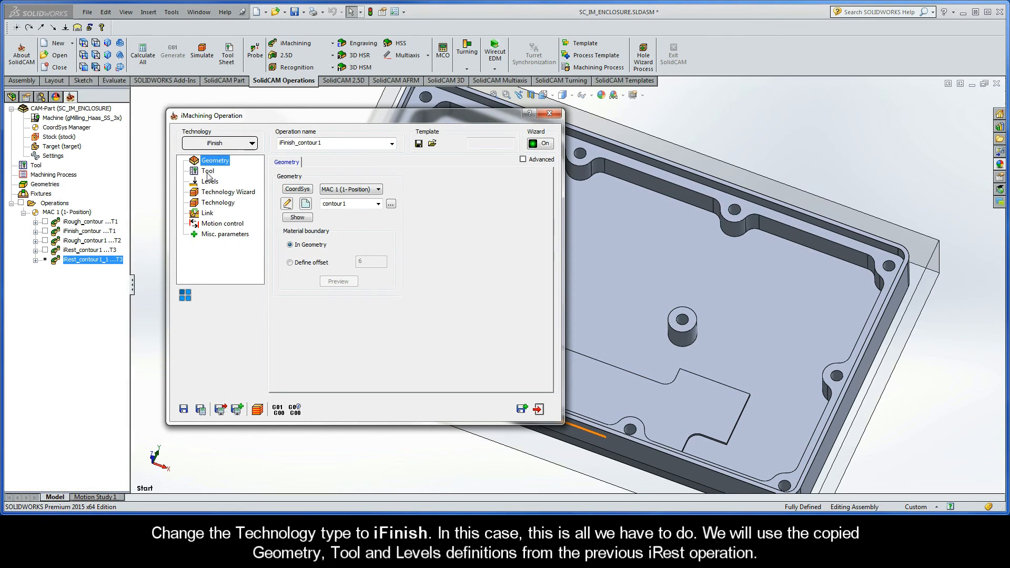
- Review the iFinish operation's tool, milling levels, cutting conditions, technology settings and iRest parent data
left_click(212, 173)
left_click(211, 183)
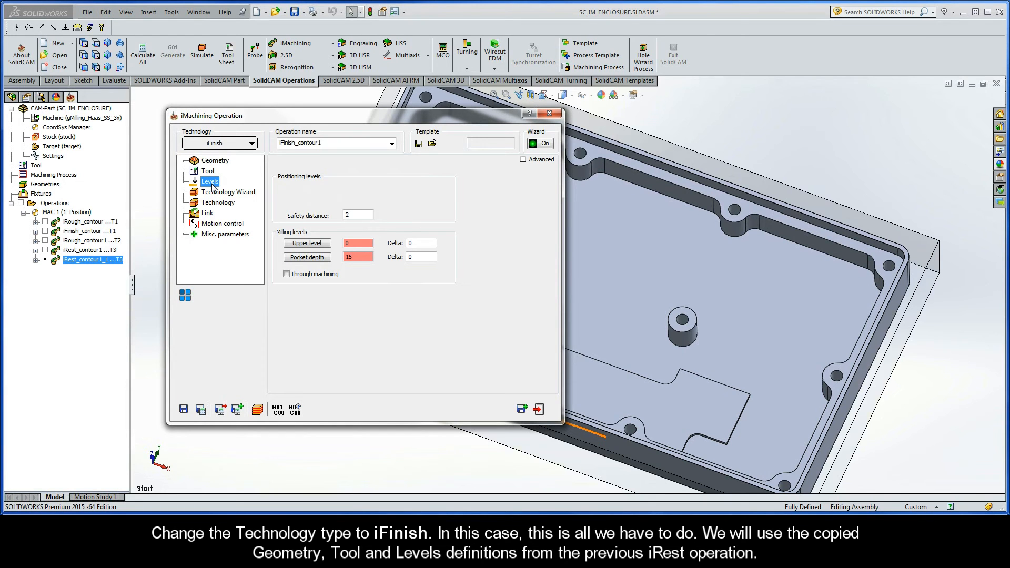
left_click(220, 194)
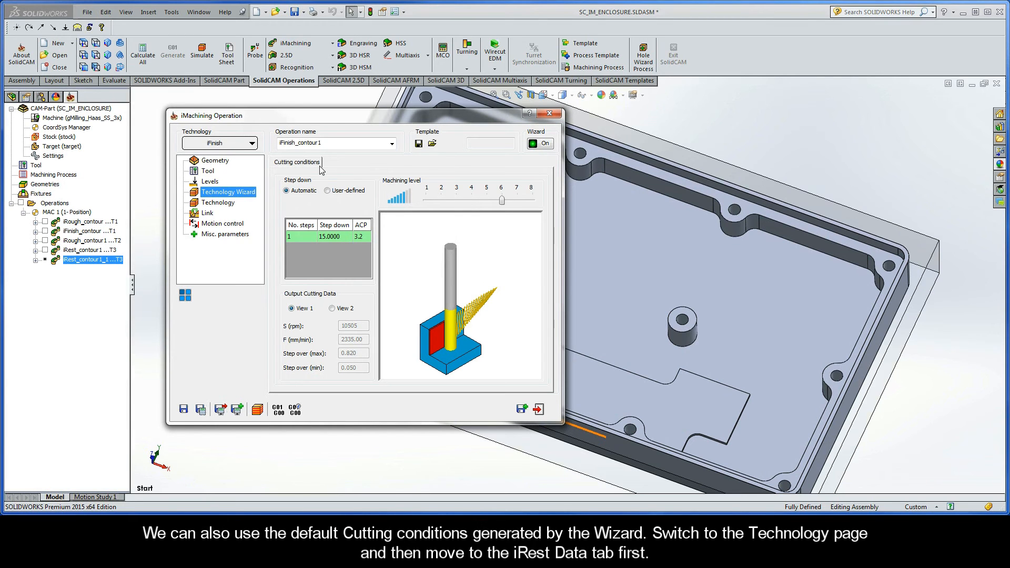
left_click(223, 203)
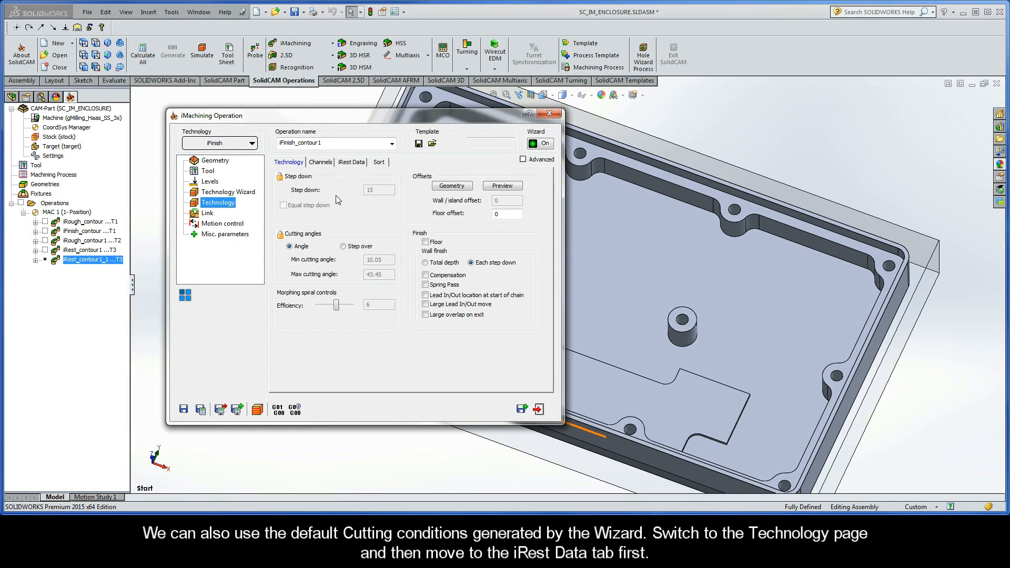
left_click(352, 164)
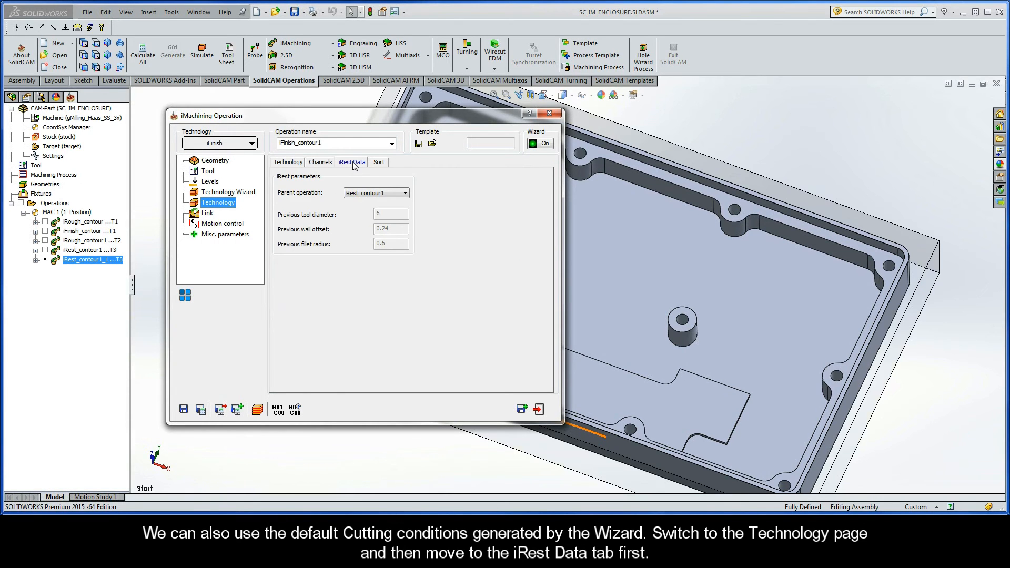
left_click(347, 193)
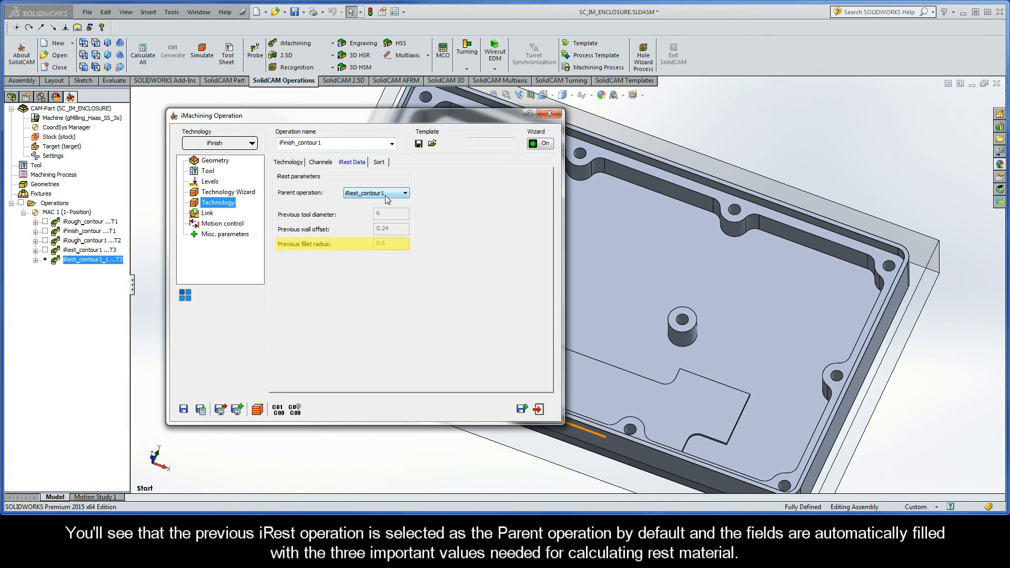
- Use Each step down for the iFinish wall finish with Spring Pass enabled, and save and calculate the operation
left_click(290, 162)
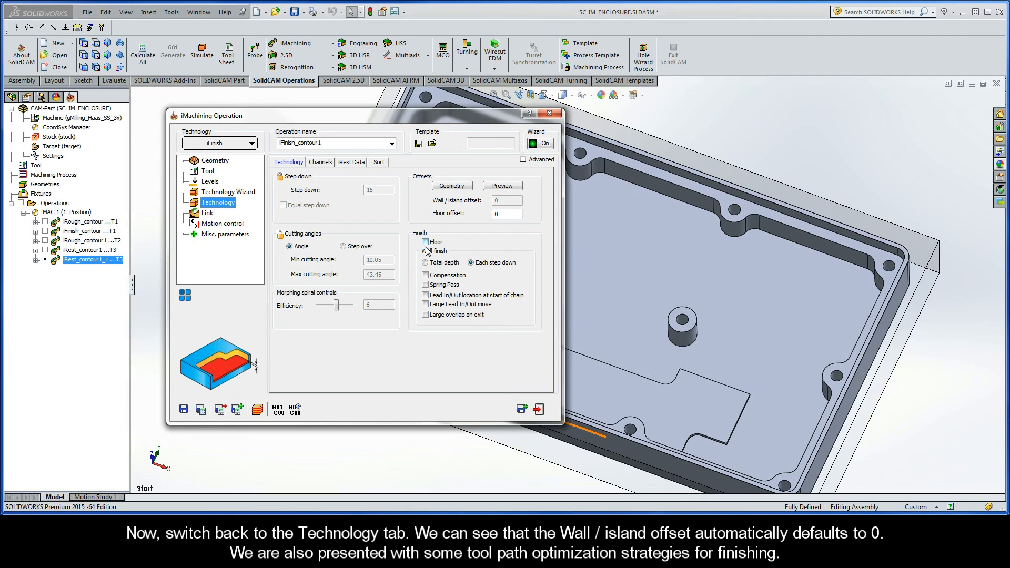
mouse_move(426, 265)
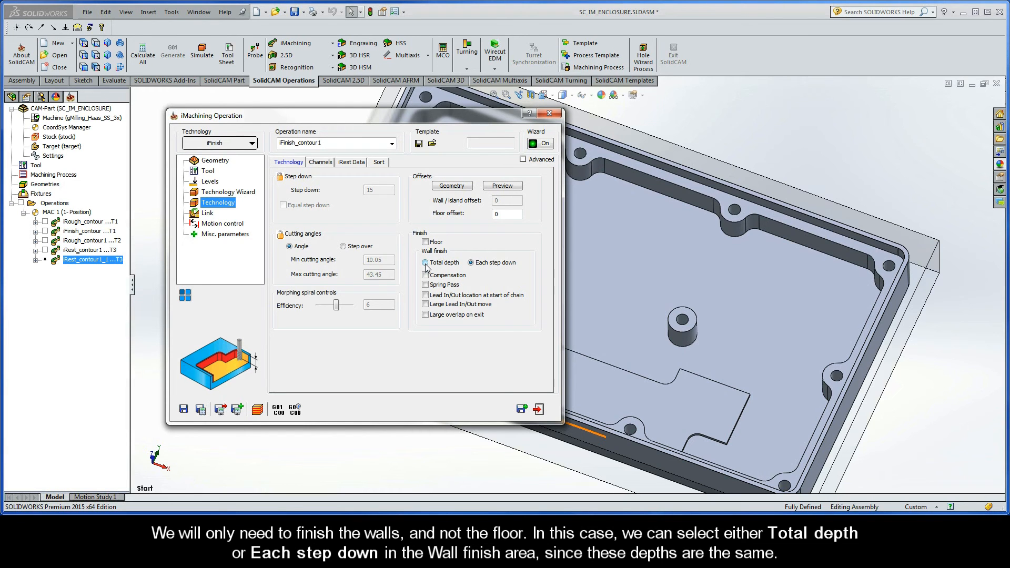
left_click(470, 262)
left_click(426, 288)
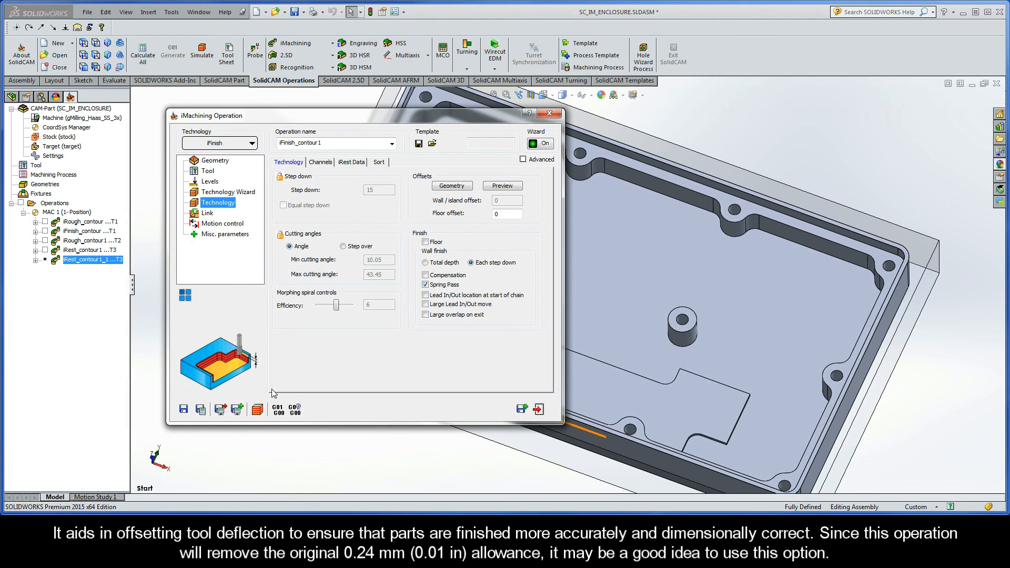
left_click(201, 410)
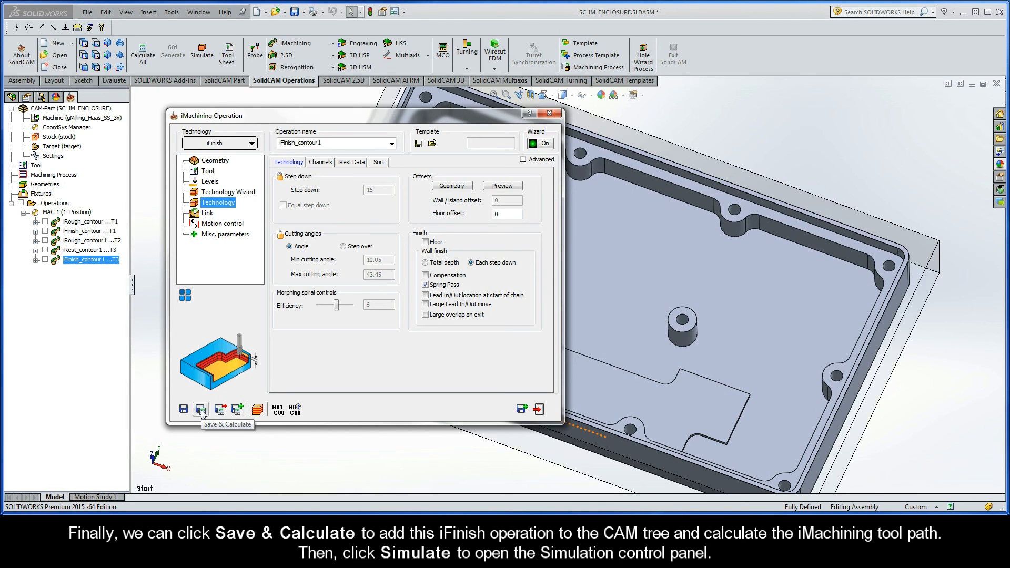
- Simulate the iFinish tool path in Host CAD mode, starting slowly and gradually raising the speed, and exit the simulation
left_click(258, 410)
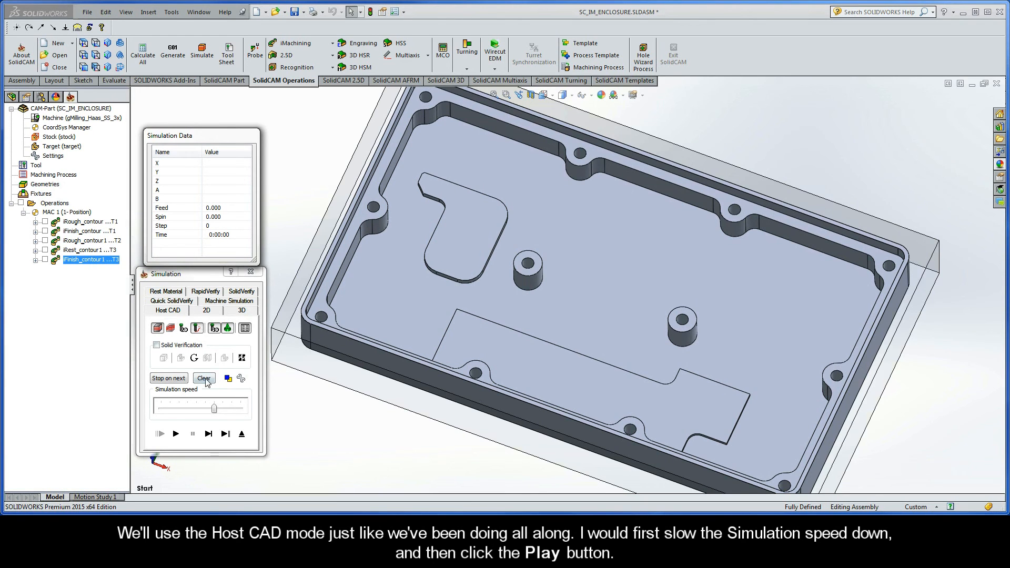
left_click_drag(213, 405, 172, 410)
left_click(175, 434)
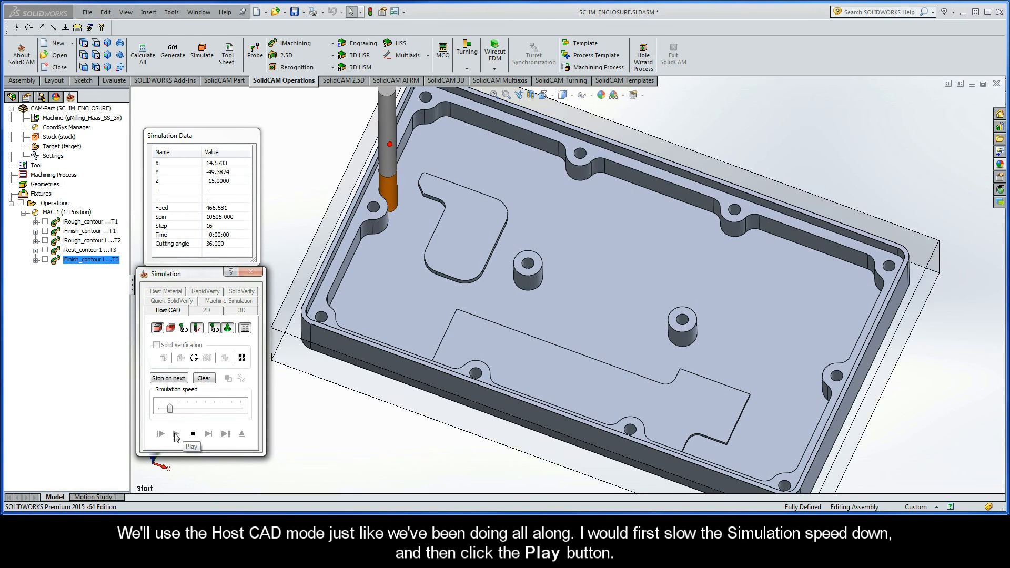
left_click_drag(169, 408, 186, 410)
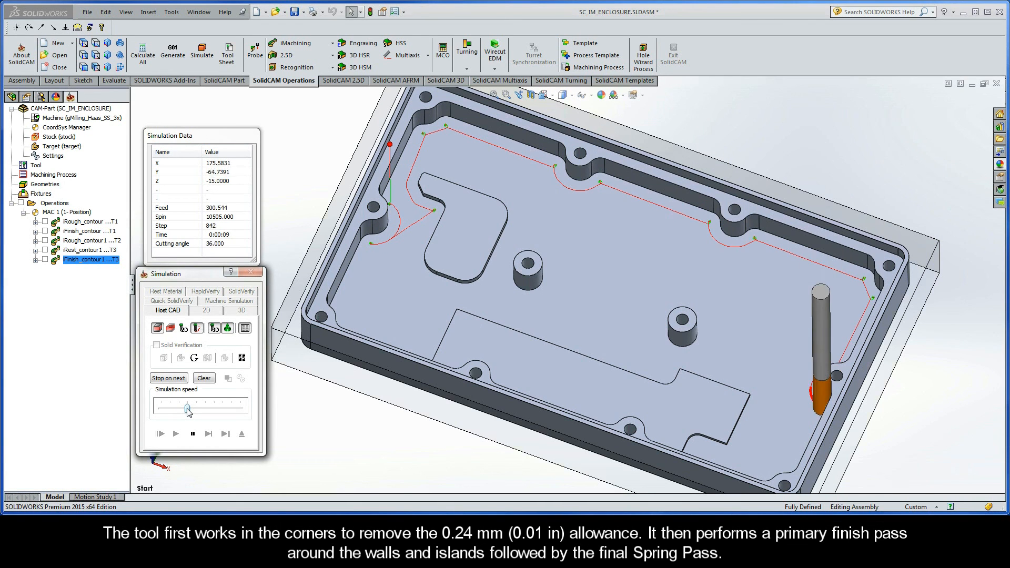
left_click_drag(187, 411, 213, 413)
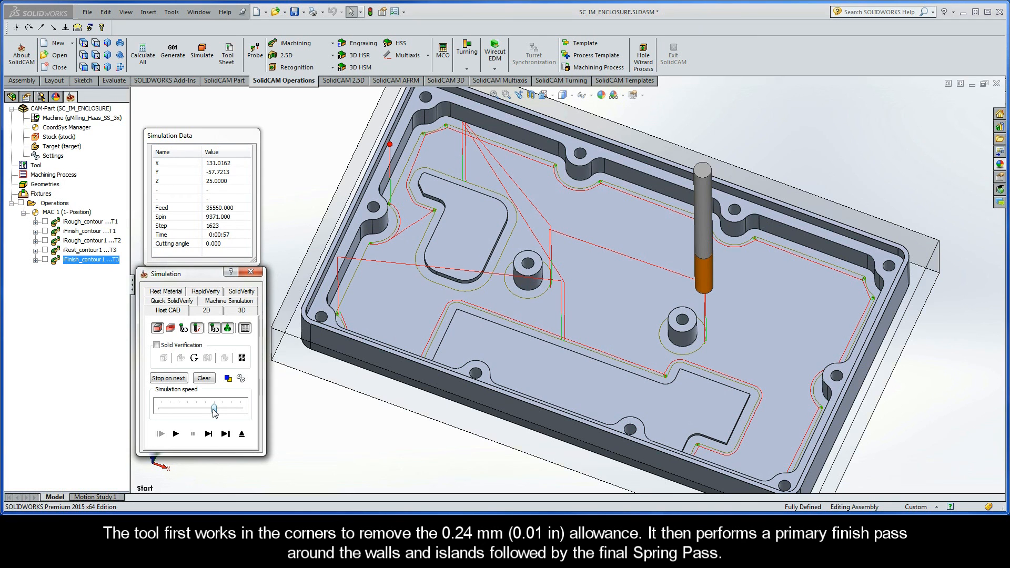
left_click(242, 435)
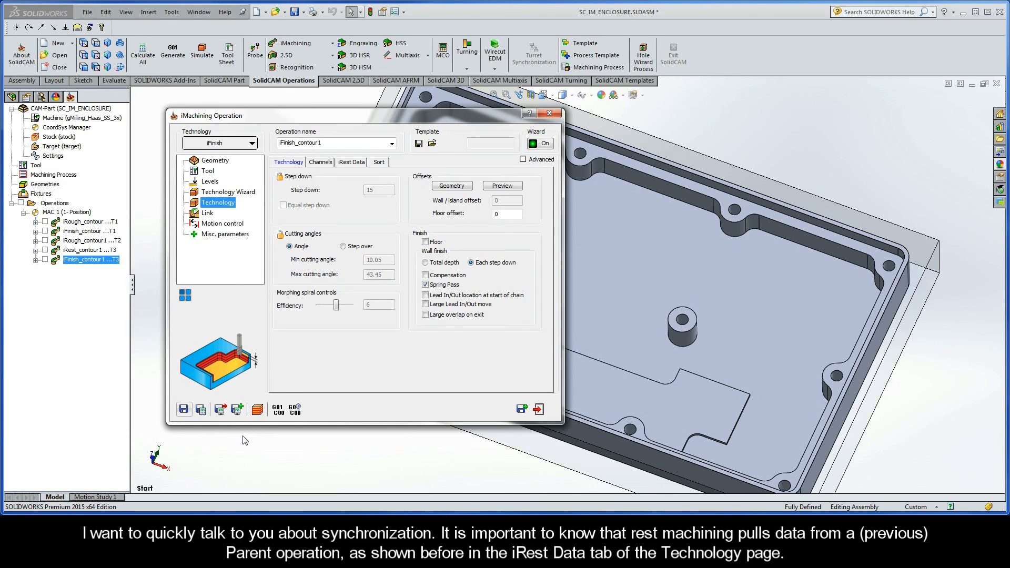
- Check the parent operation in the iFinish operation's iRest data and exit the operation
left_click(351, 163)
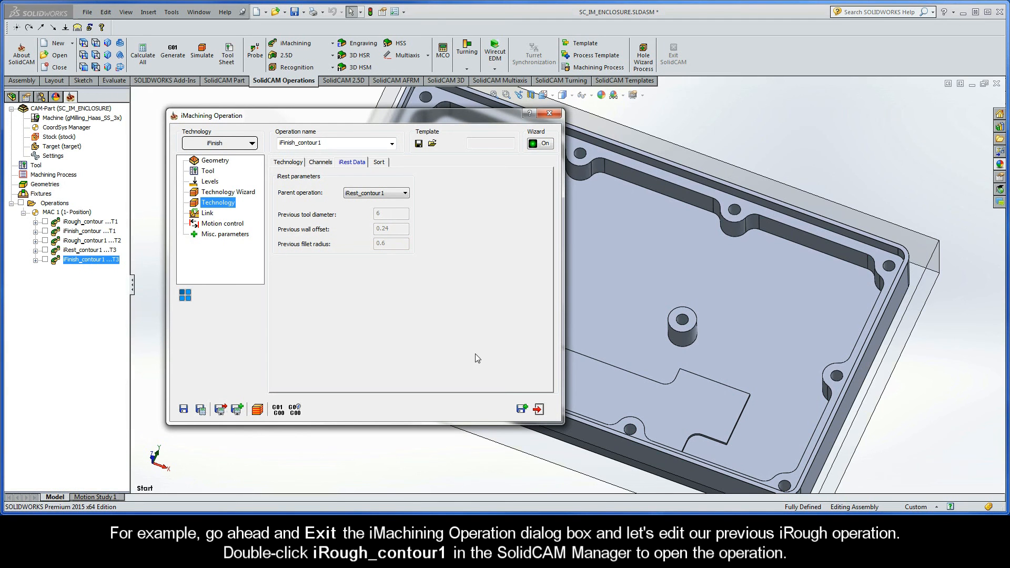
left_click(537, 408)
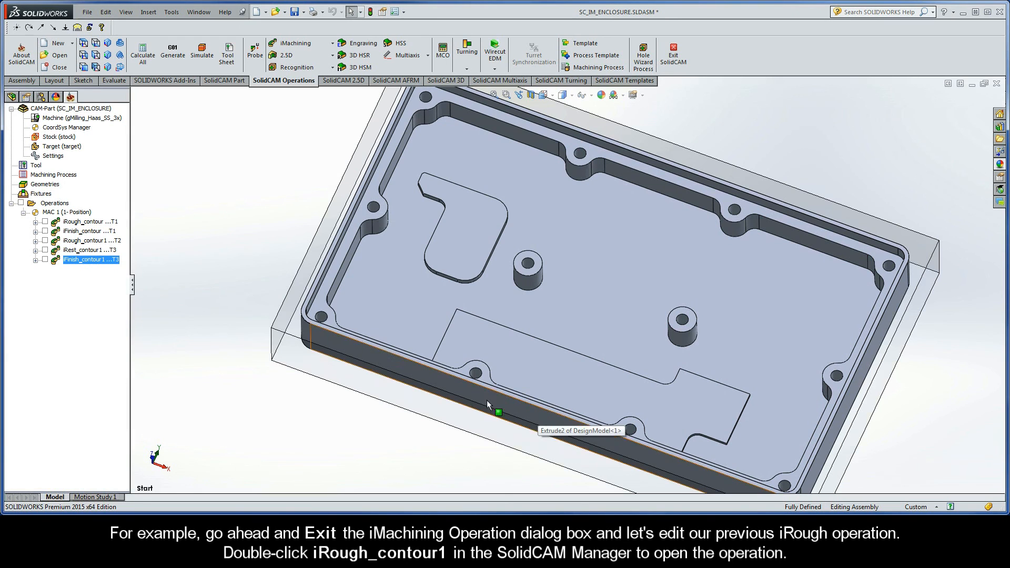
- Set the wall / island offset of iRough_contour1 to 0.12 mm, and save and calculate it before exiting
left_click(84, 242)
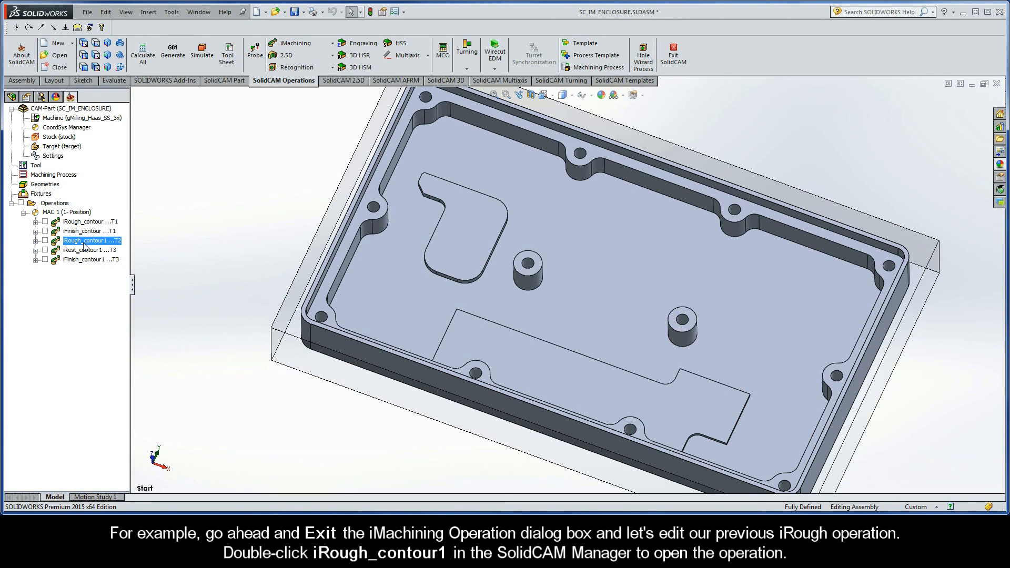
double_click(84, 242)
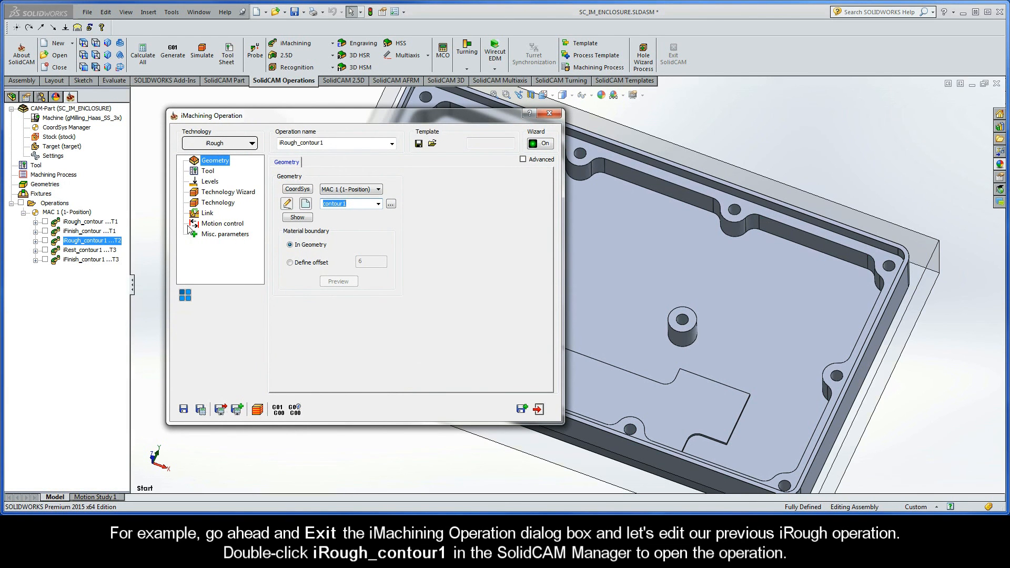
left_click(221, 207)
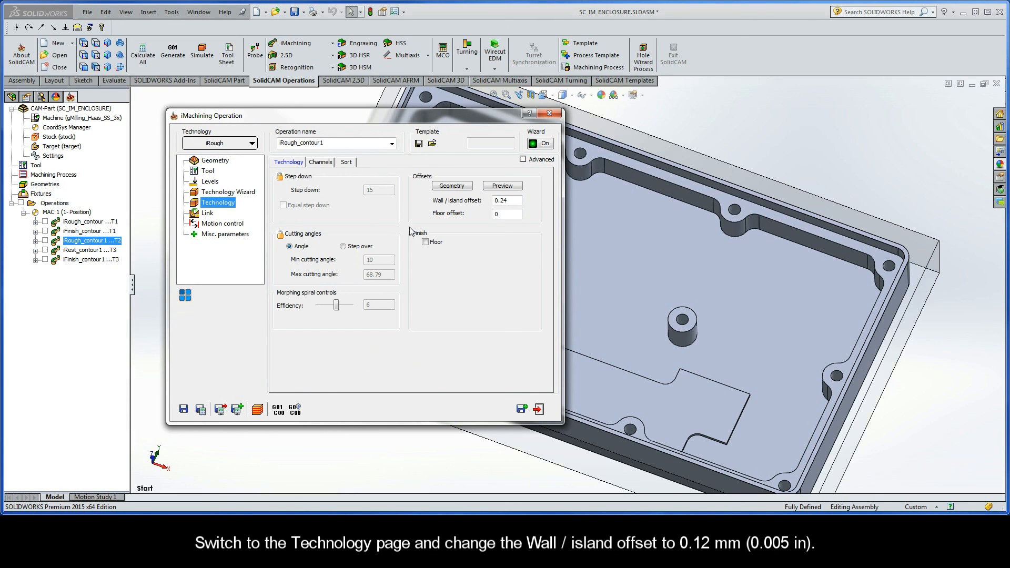
double_click(497, 201)
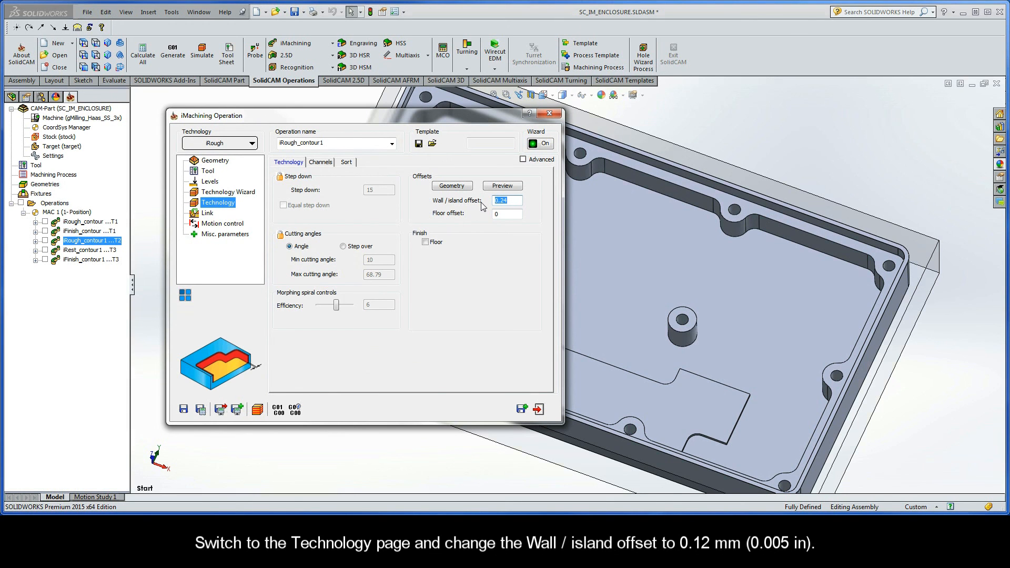
type("0.12")
left_click(201, 410)
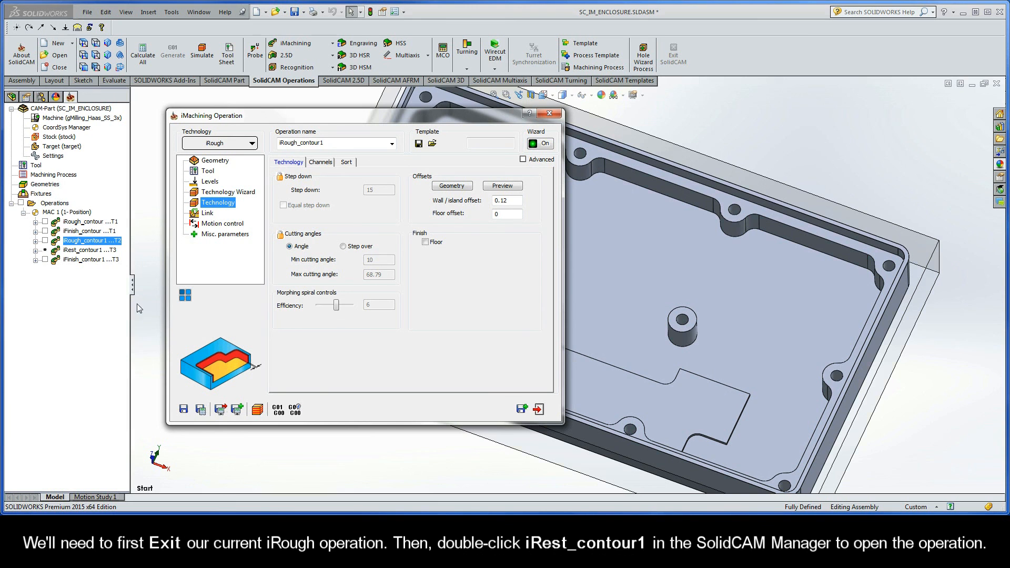
left_click(539, 410)
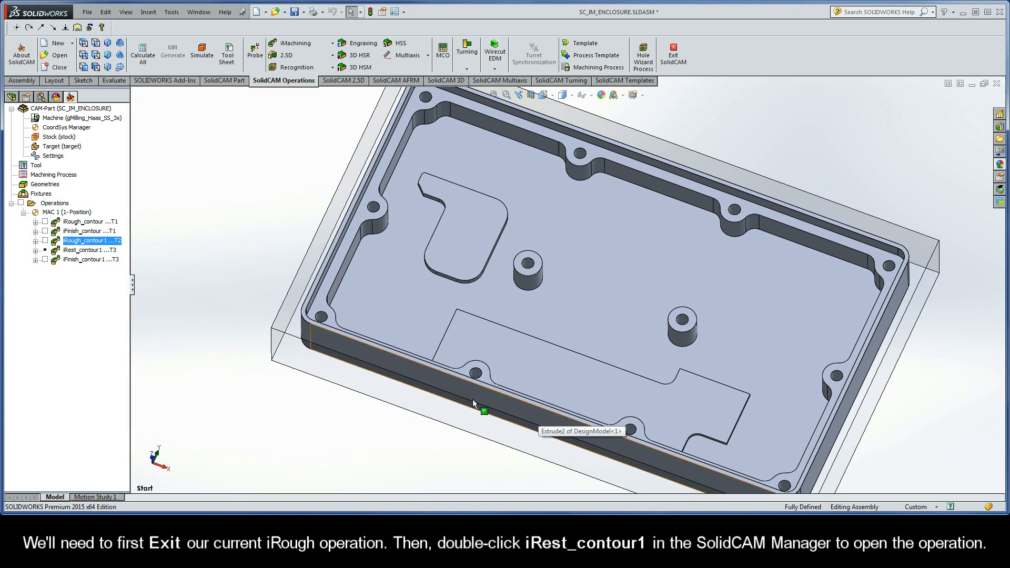
- Open iRest_contour1 and check its wall / island offset and iRest data for the updated parent values
left_click(87, 252)
double_click(86, 253)
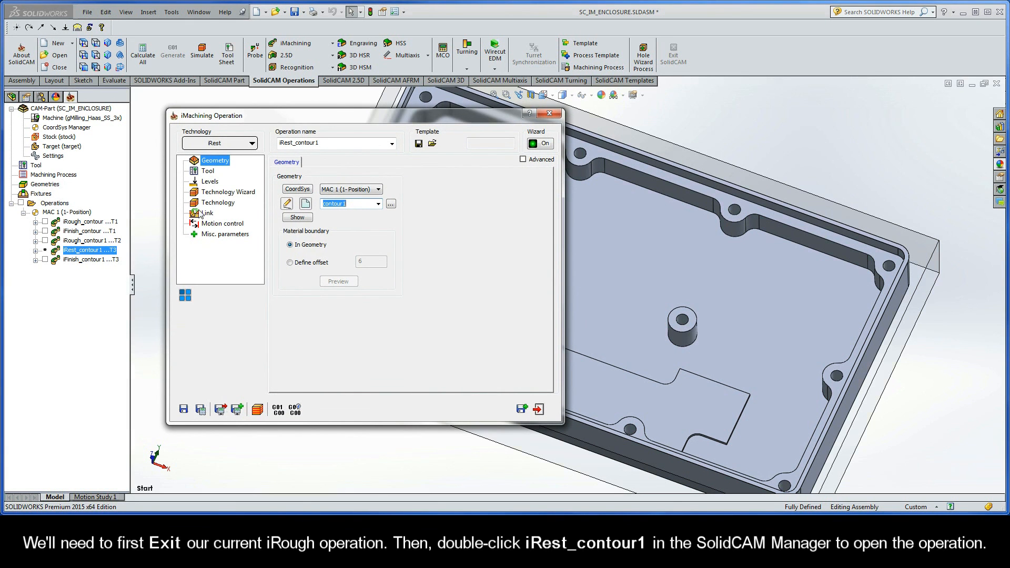
left_click(216, 207)
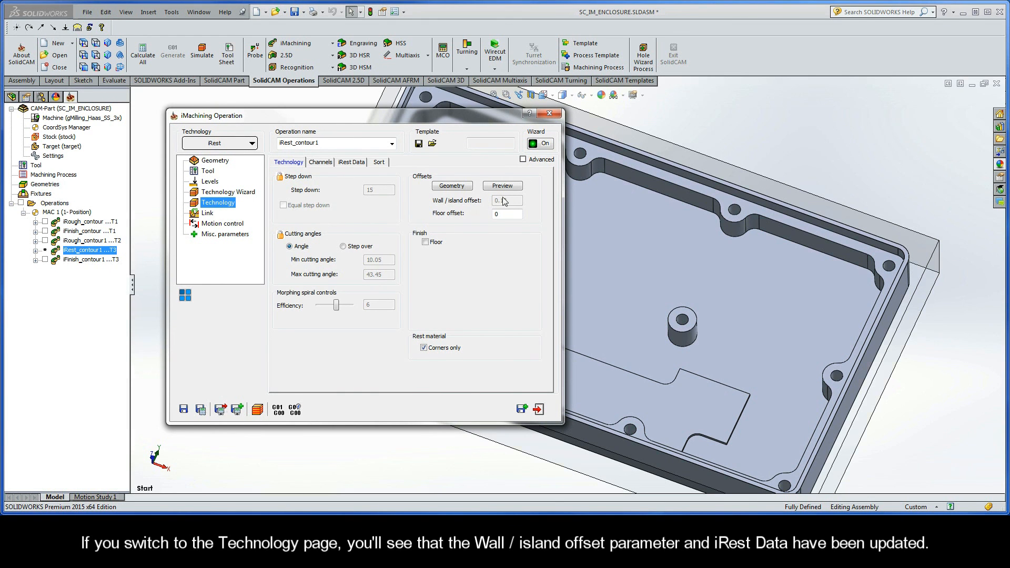
left_click(354, 164)
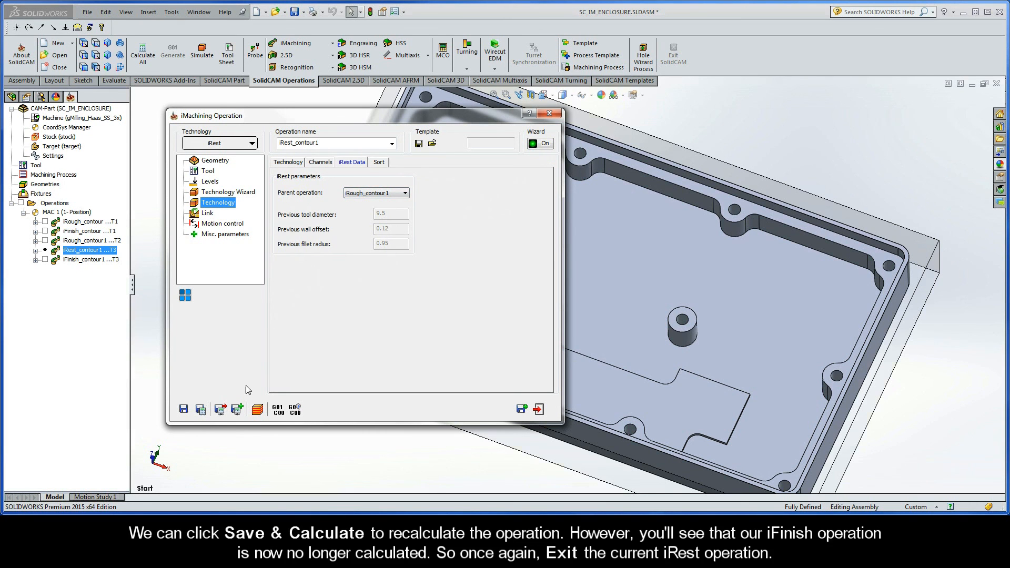
- Recalculate iRest_contour1 and iFinish_contour1 so both use the updated rest data
left_click(200, 409)
left_click(538, 409)
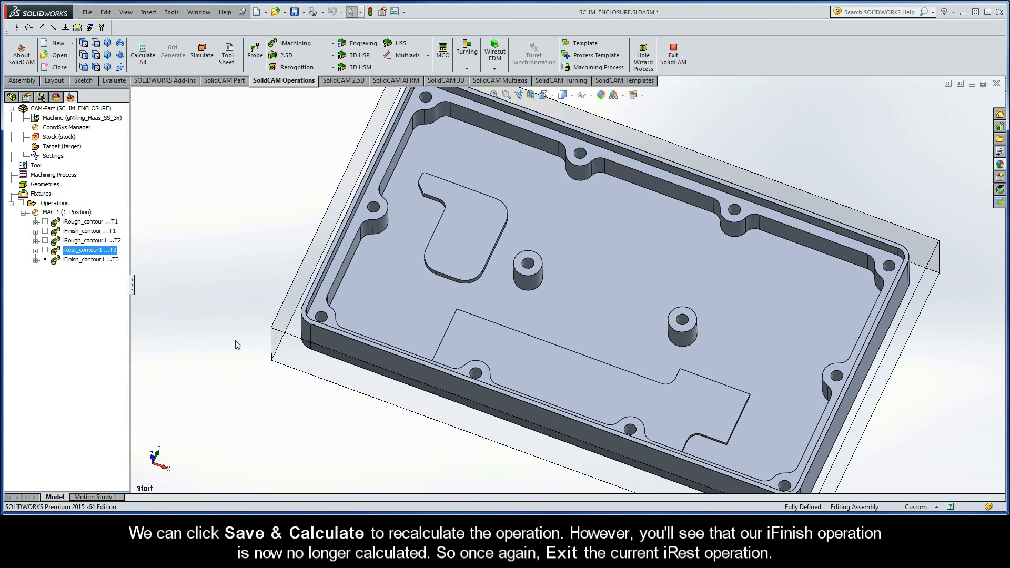
right_click(81, 264)
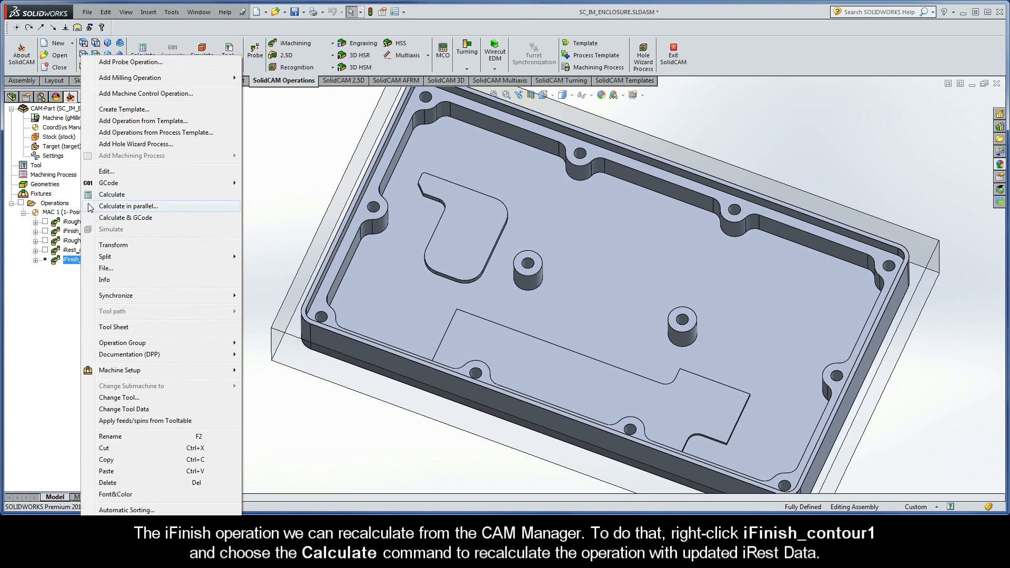
left_click(89, 196)
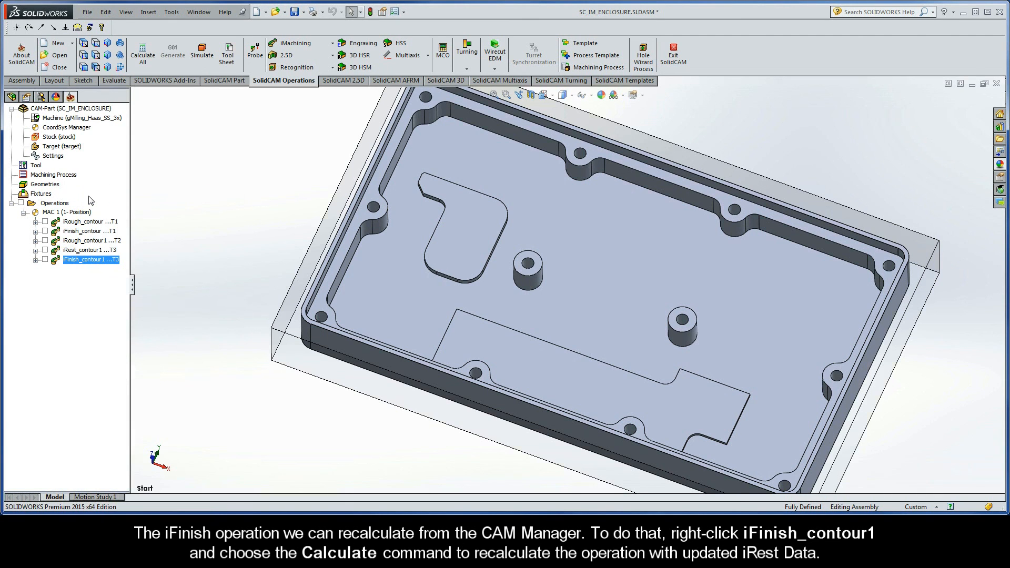